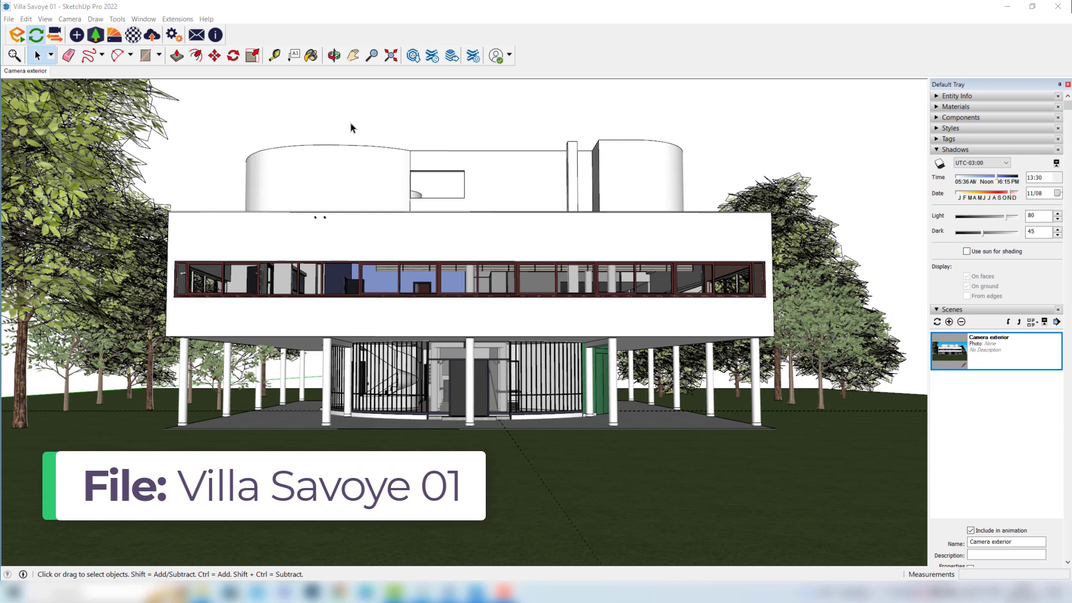
Step: Launch Enscape for the Villa Savoye model and synchronize its camera with the SketchUp view
click(17, 35)
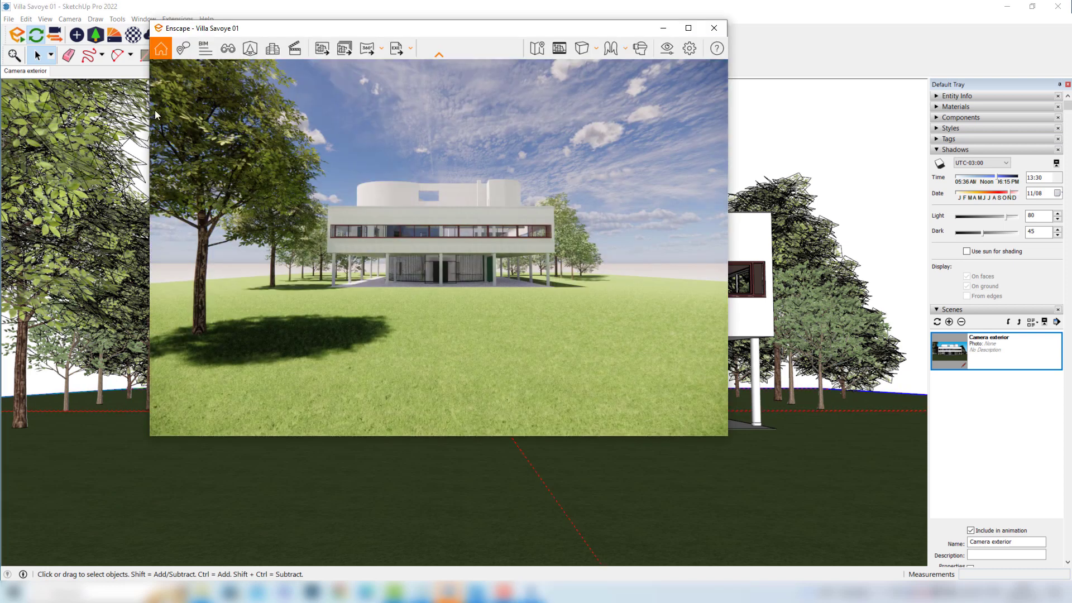
click(56, 35)
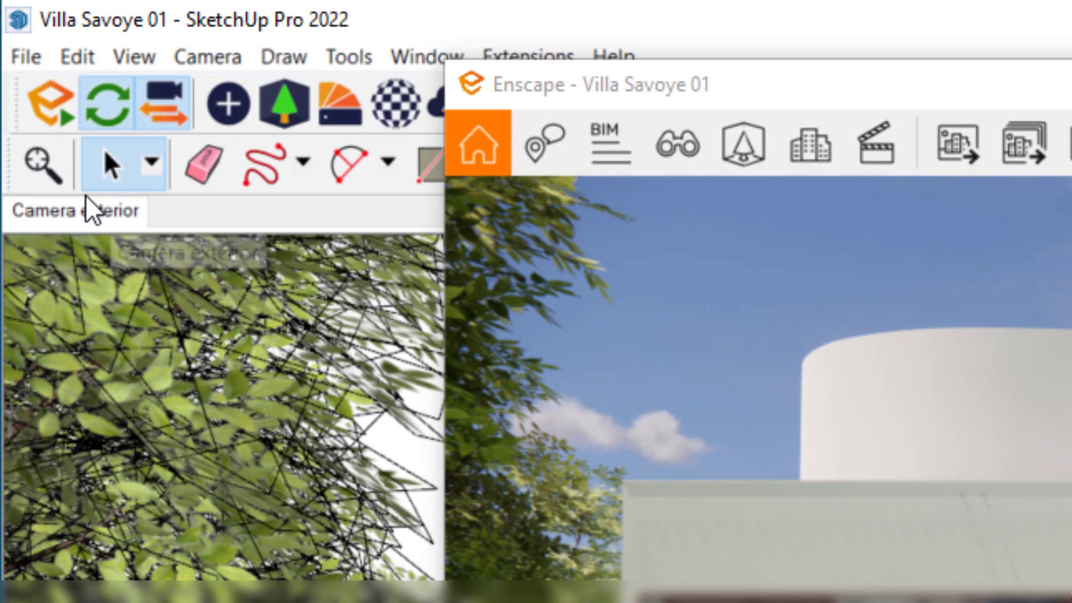
Step: Delete the Camera exterior scene and confirm the deletion
right_click(77, 213)
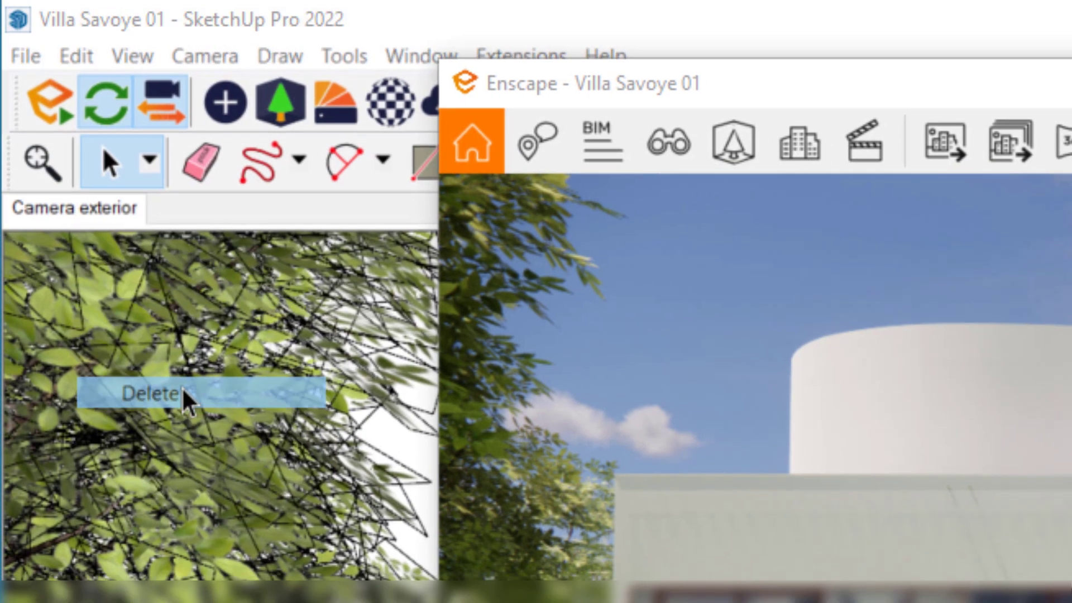
click(199, 397)
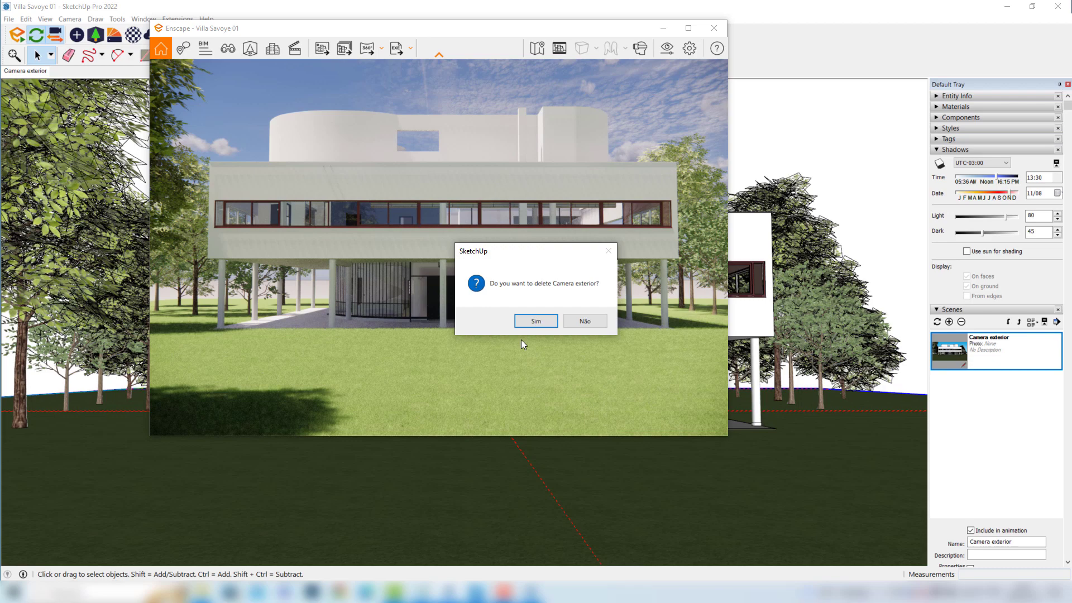
click(535, 321)
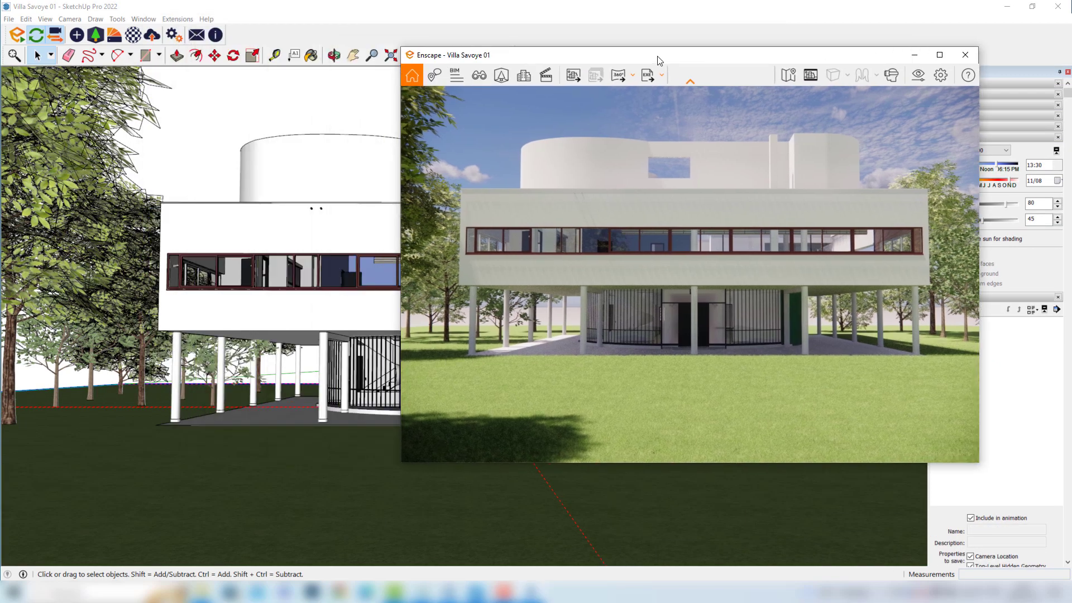
Step: Frame the villa from its corner in a smaller Enscape window with Safe Frame enabled
mouse_move(316, 300)
middle_down()
mouse_move(294, 292)
mouse_move(282, 304)
mouse_move(203, 309)
mouse_move(106, 299)
middle_up()
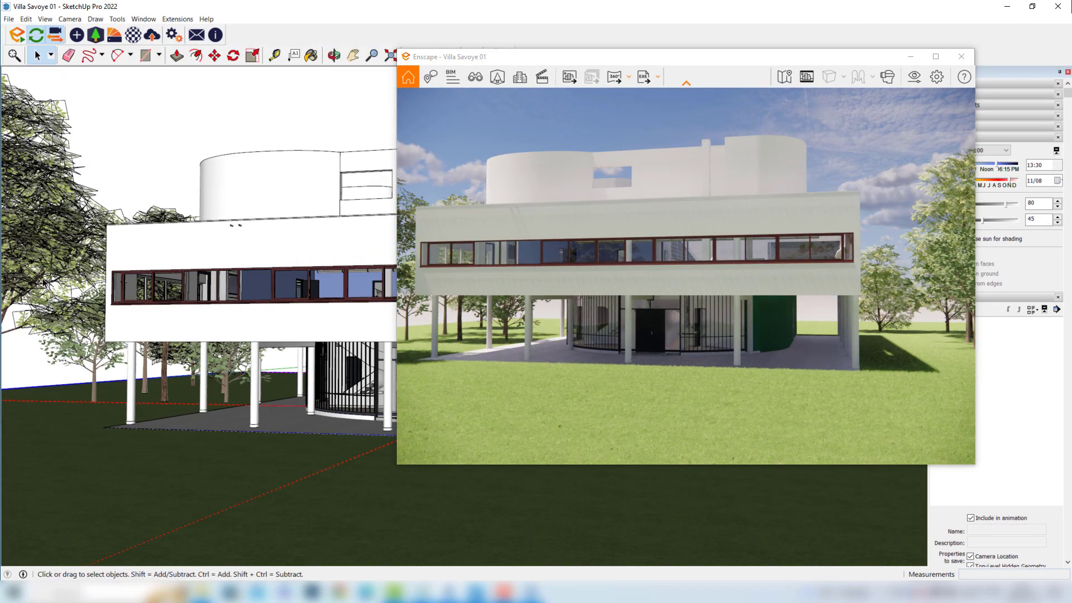
scroll(208, 180, up, 5)
mouse_move(396, 464)
mouse_down()
mouse_move(508, 364)
mouse_move(501, 399)
mouse_move(478, 396)
mouse_up()
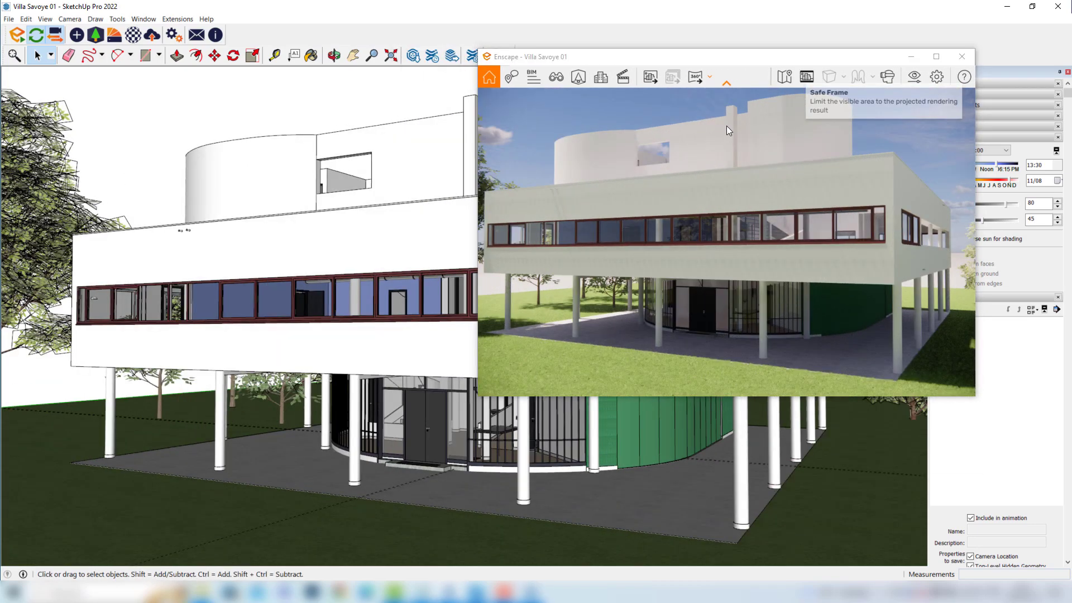
click(806, 77)
middle_drag(357, 282, 308, 290)
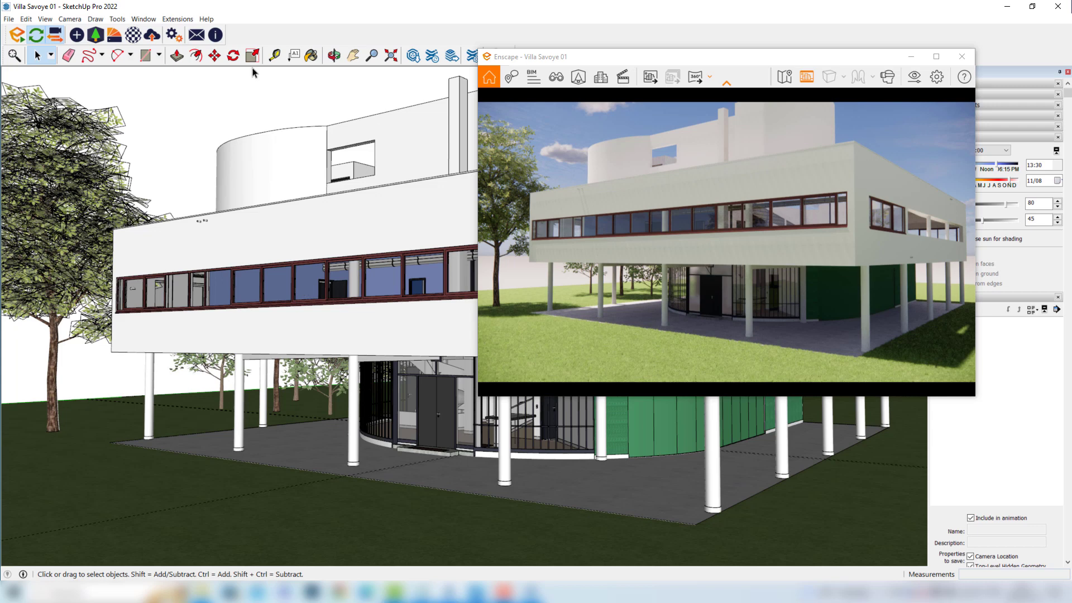
mouse_move(600, 58)
mouse_down()
mouse_move(441, 64)
mouse_move(454, 64)
mouse_up()
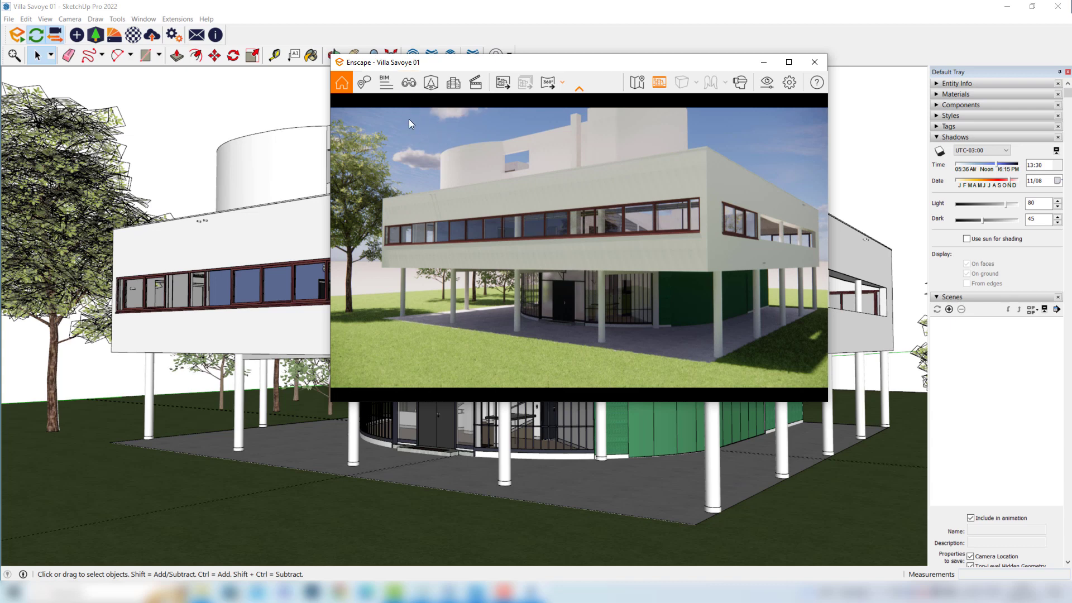
Step: Open Enscape's View Management and set the SketchUp shadow time to 06:52 and date to 08/26
click(411, 81)
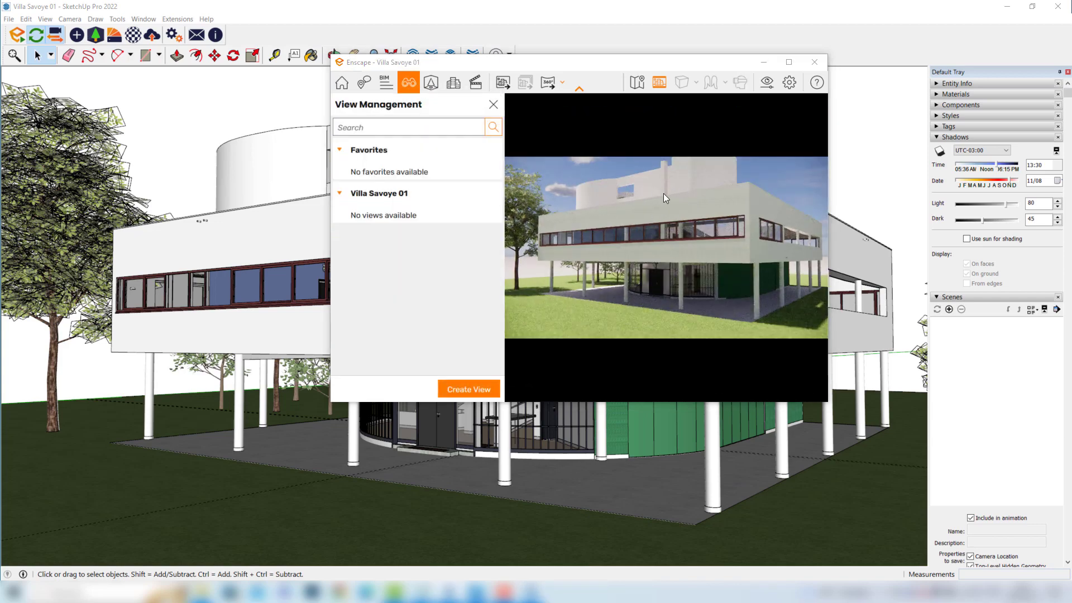
click(987, 165)
drag(987, 166, 960, 166)
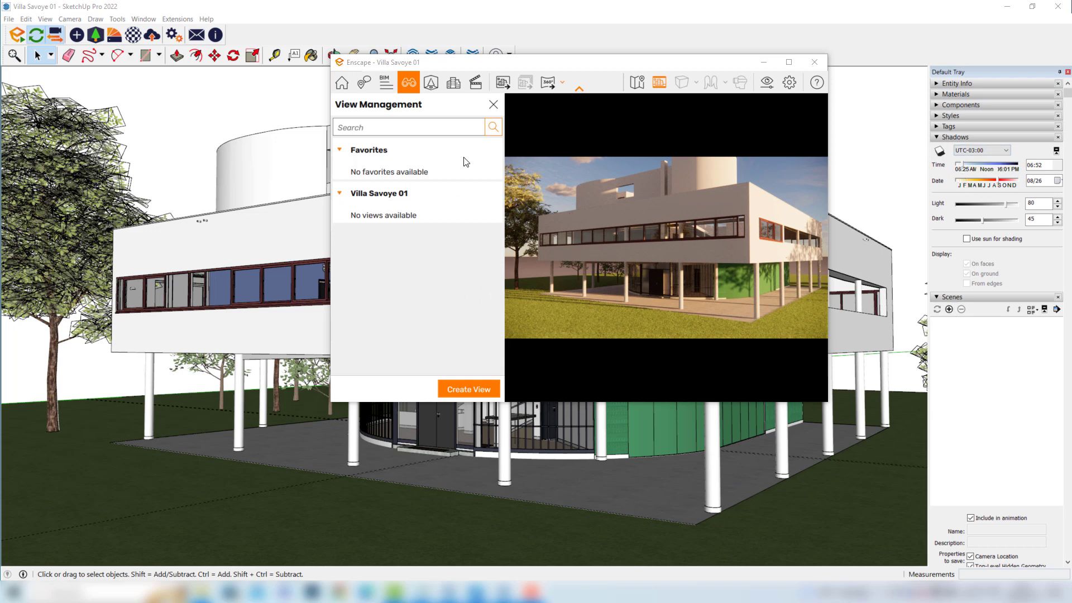
Step: Start a new Enscape view and set its saved sun position to azimuth 59.8° and altitude 28.0°
click(473, 389)
scroll(363, 177, down, 2)
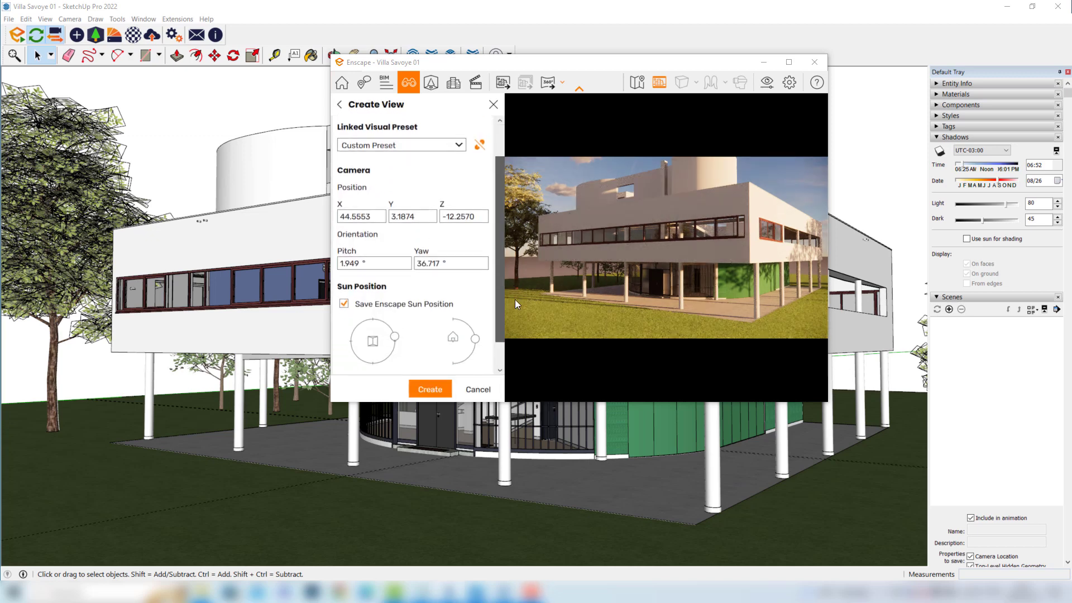
scroll(501, 187, down, 1)
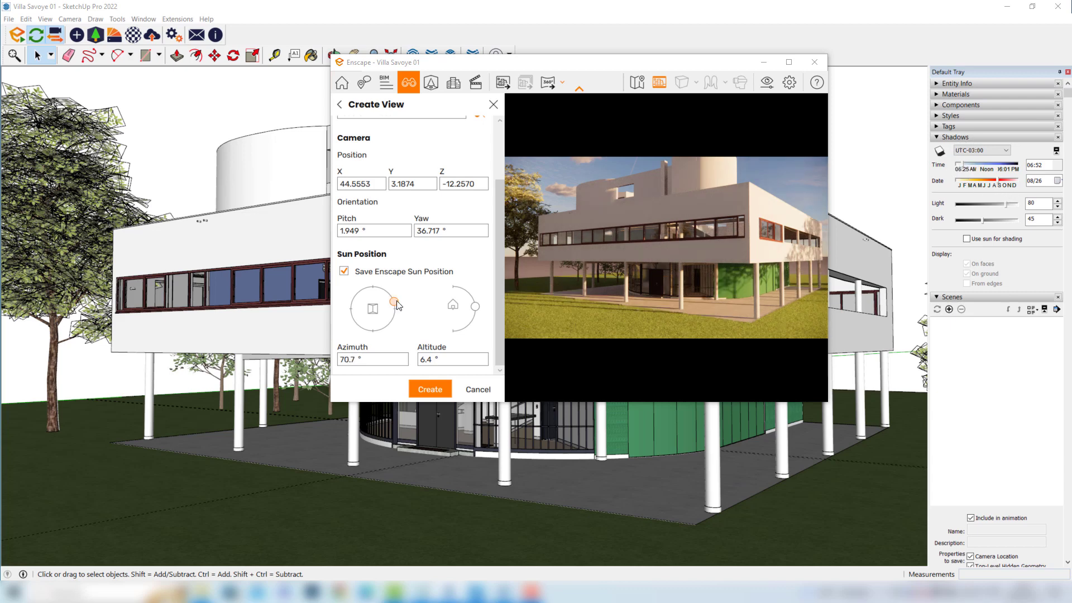
mouse_move(394, 302)
mouse_down()
mouse_move(377, 288)
mouse_move(352, 306)
mouse_move(382, 290)
mouse_move(359, 291)
mouse_move(352, 315)
mouse_move(371, 331)
mouse_move(391, 321)
mouse_up()
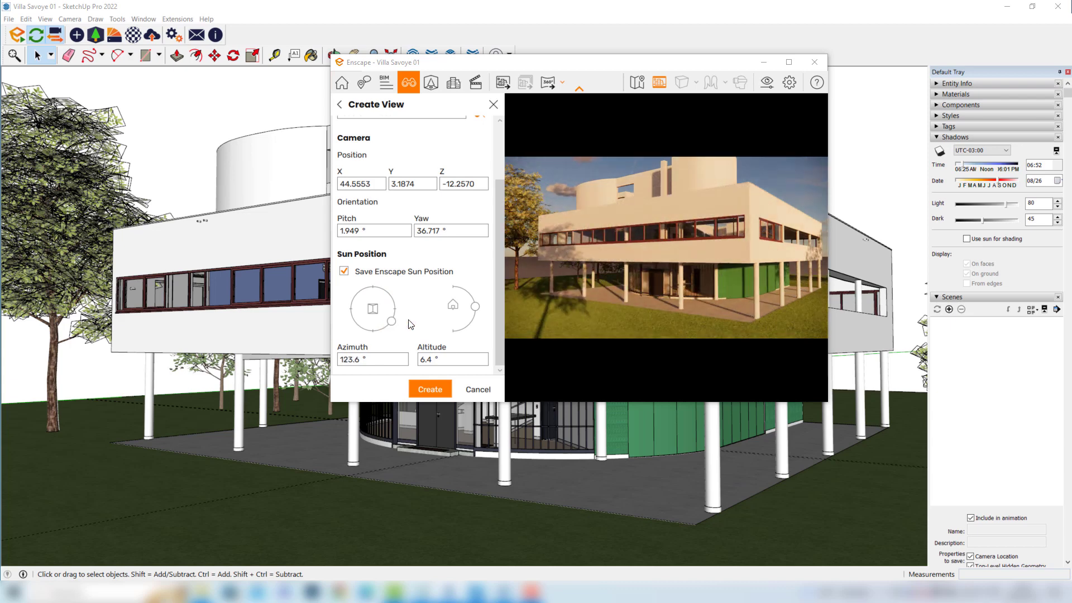
mouse_move(475, 307)
mouse_down()
mouse_move(458, 291)
mouse_move(475, 314)
mouse_up()
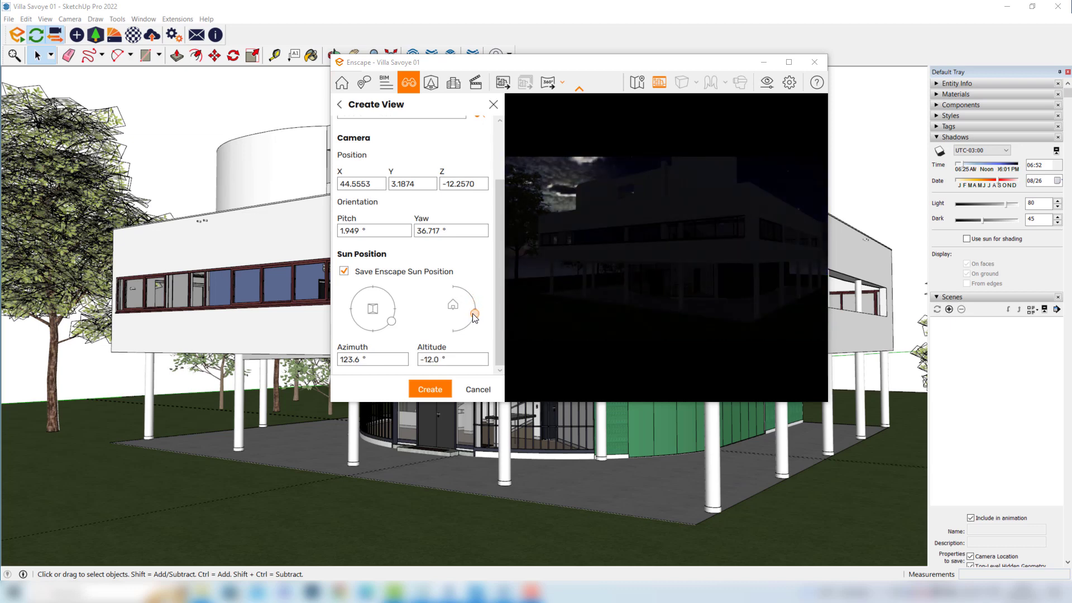
drag(472, 315, 473, 298)
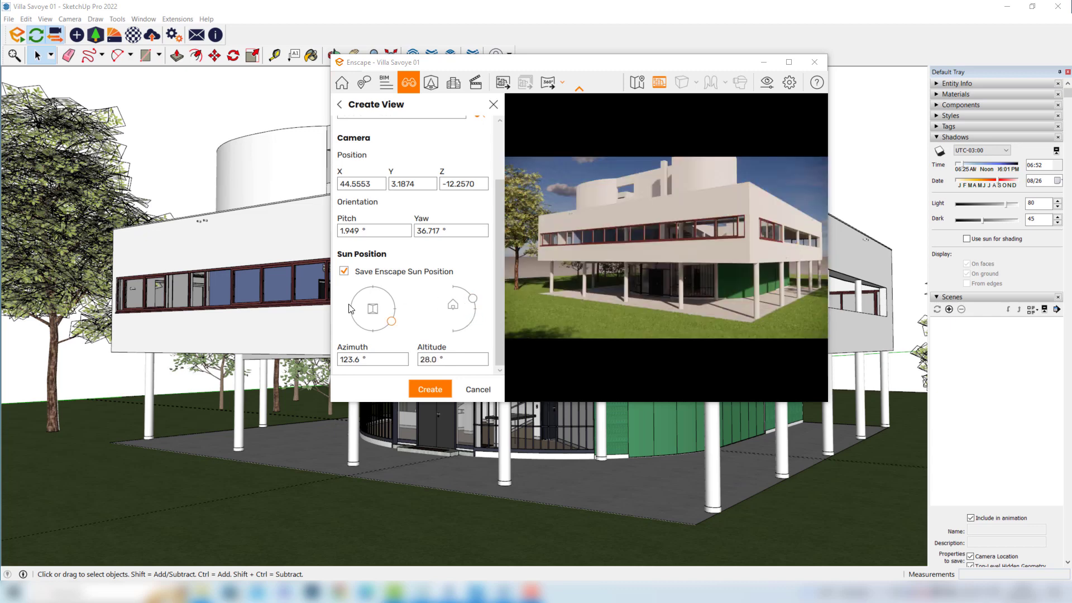
drag(392, 323, 391, 298)
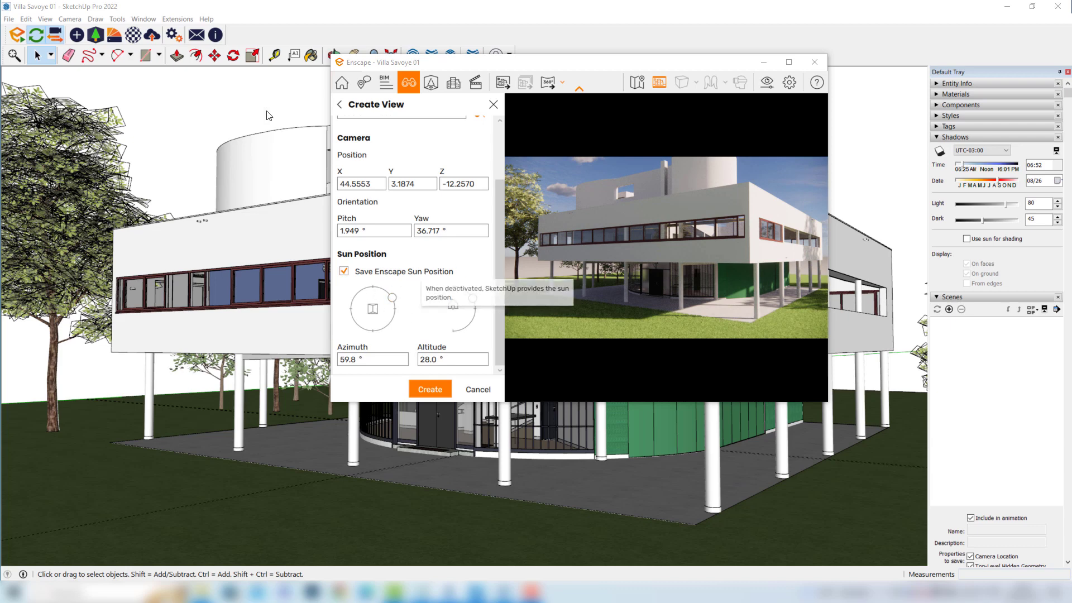
Step: Adjust the new view's sun position to azimuth 139.8° and altitude 15.0°, and create the view
mouse_move(393, 303)
mouse_down()
mouse_move(370, 288)
mouse_move(351, 305)
mouse_move(364, 329)
mouse_move(390, 323)
mouse_up()
drag(472, 297, 473, 300)
mouse_move(390, 323)
mouse_down()
mouse_move(367, 330)
mouse_move(390, 324)
mouse_up()
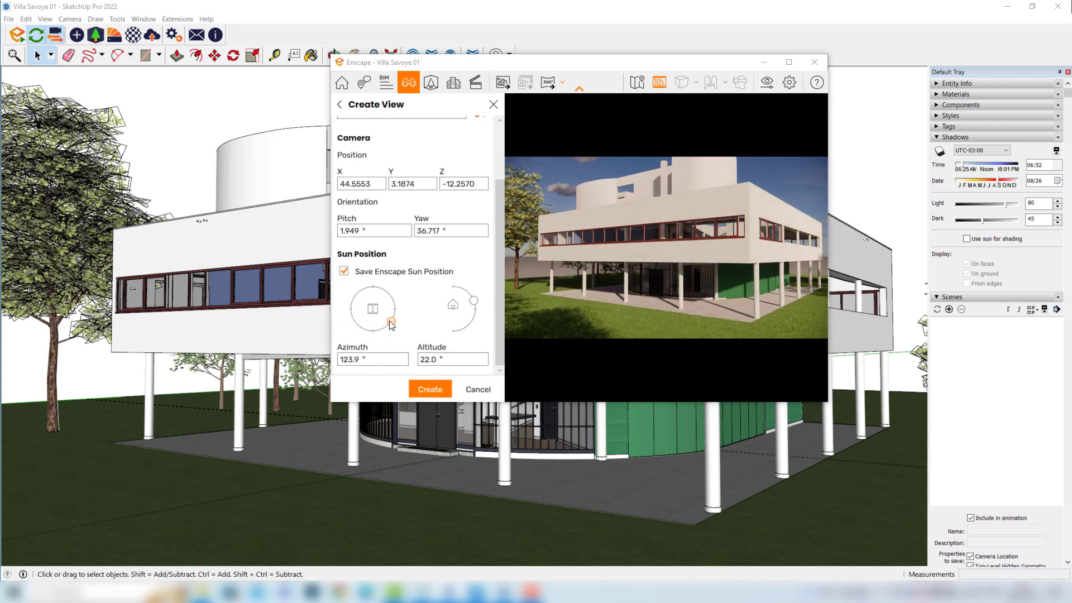
drag(391, 324, 389, 327)
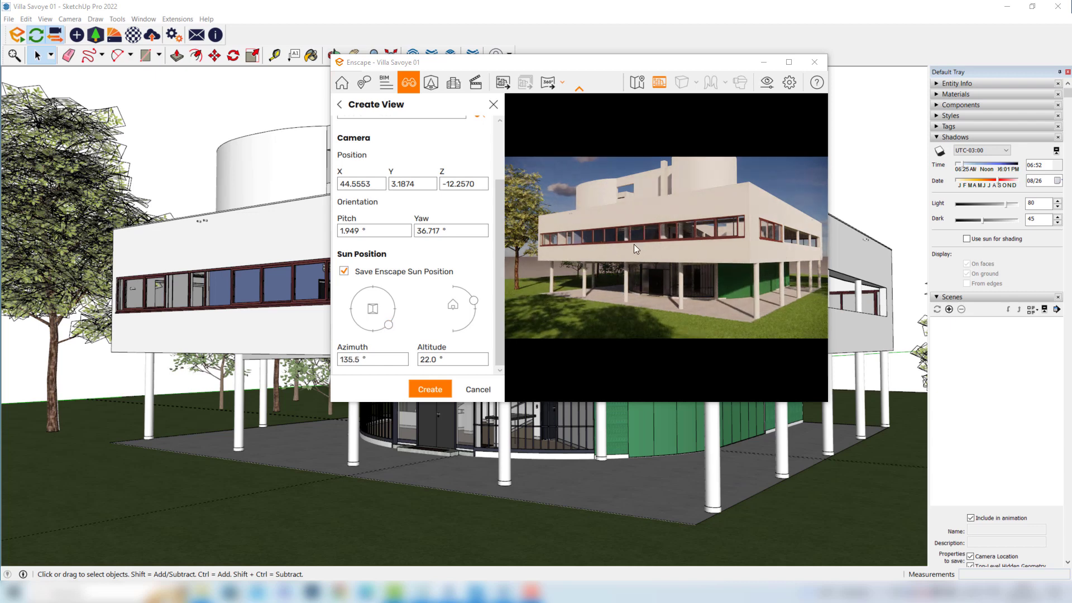
drag(474, 301, 474, 303)
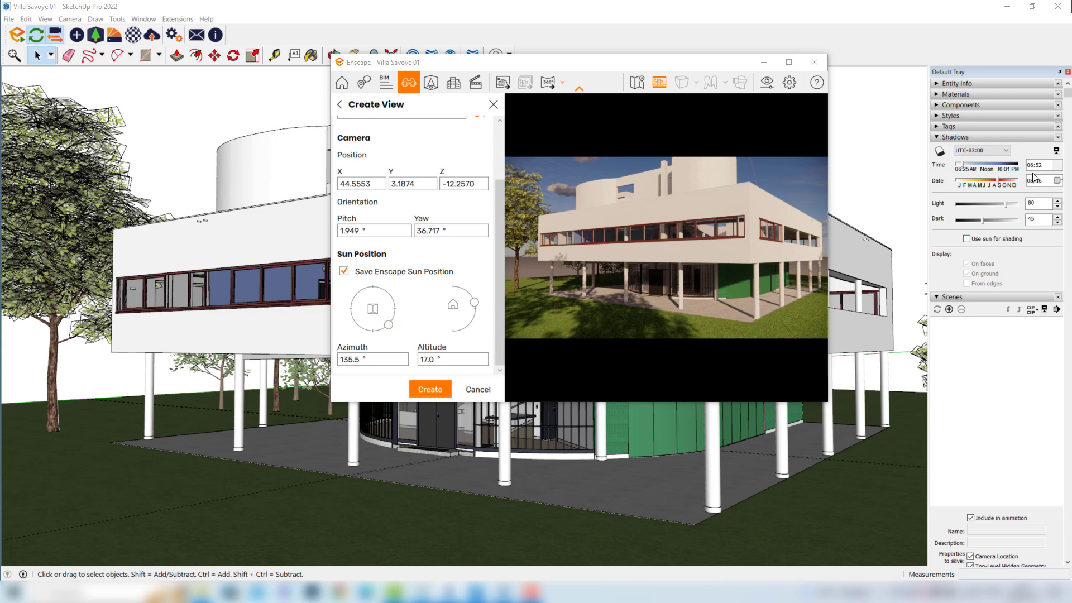
drag(389, 325, 387, 326)
drag(474, 302, 473, 304)
click(430, 389)
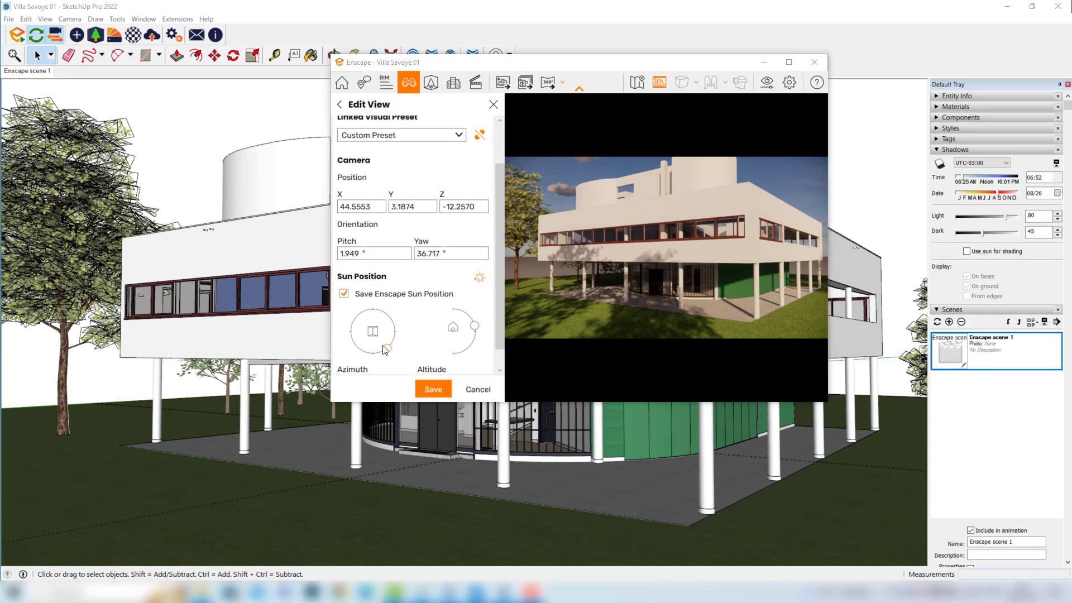
Step: Rename the created view as "morning view" and save it
drag(498, 275, 502, 231)
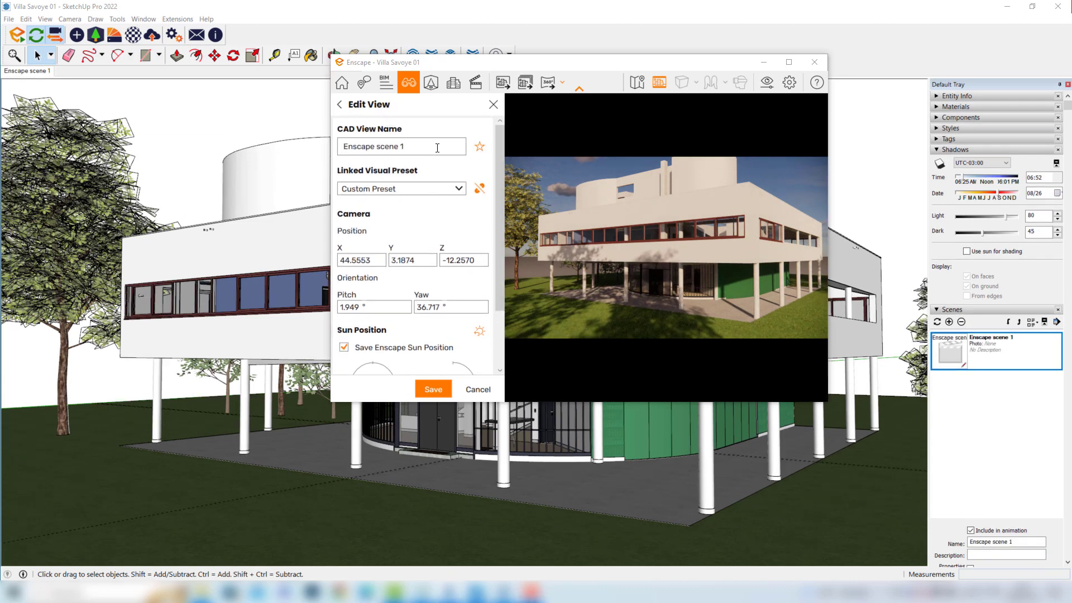
drag(412, 147, 328, 147)
text(morning view)
click(433, 388)
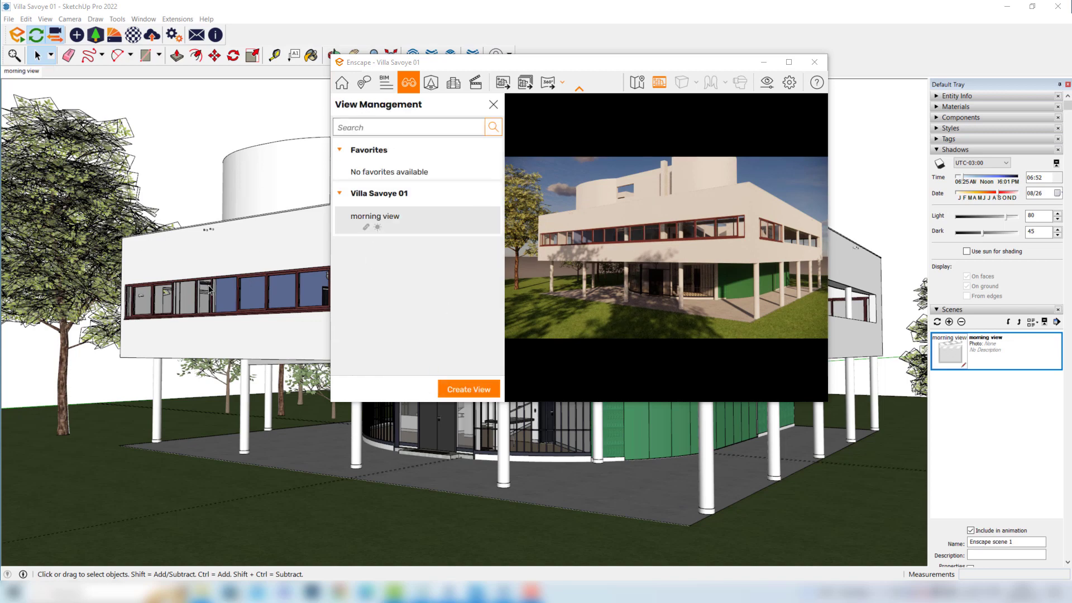
Step: Test the morning view by orbiting away, setting the shadows to 13:49 on 04/07, and recalling the saved view
middle_drag(197, 276, 880, 270)
mouse_move(966, 176)
mouse_down()
mouse_move(981, 176)
mouse_move(972, 195)
mouse_up()
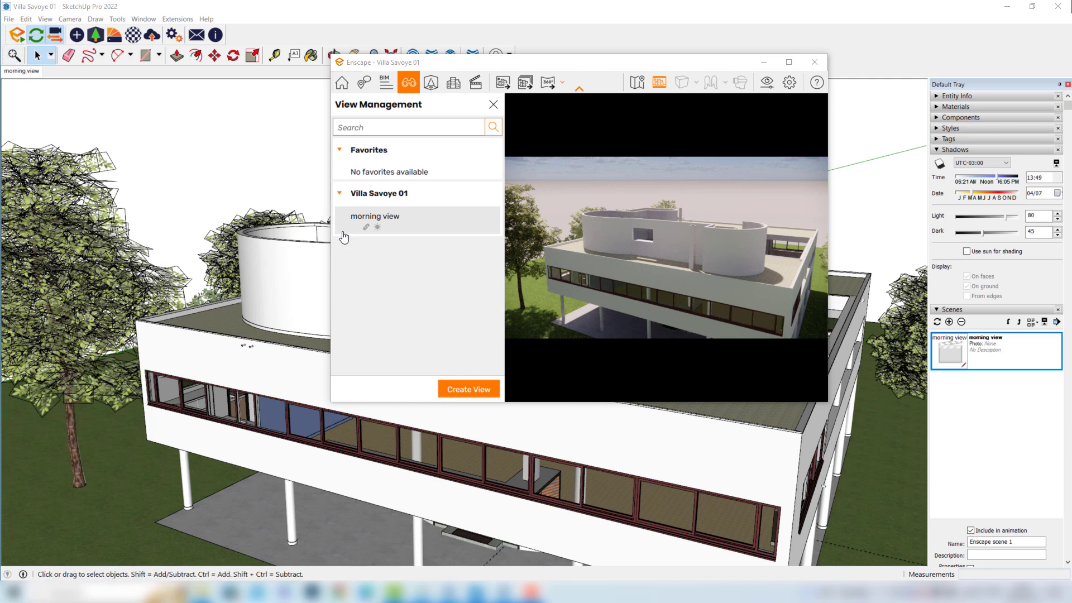
click(375, 218)
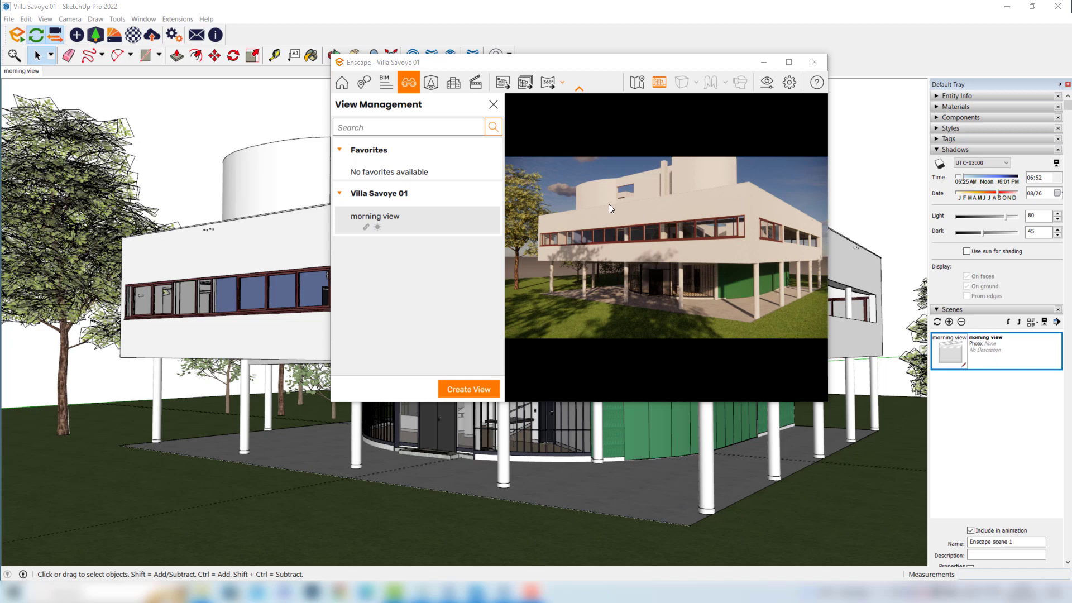
Step: Review the sun position stored in the morning view, save it, and close View Management
click(485, 222)
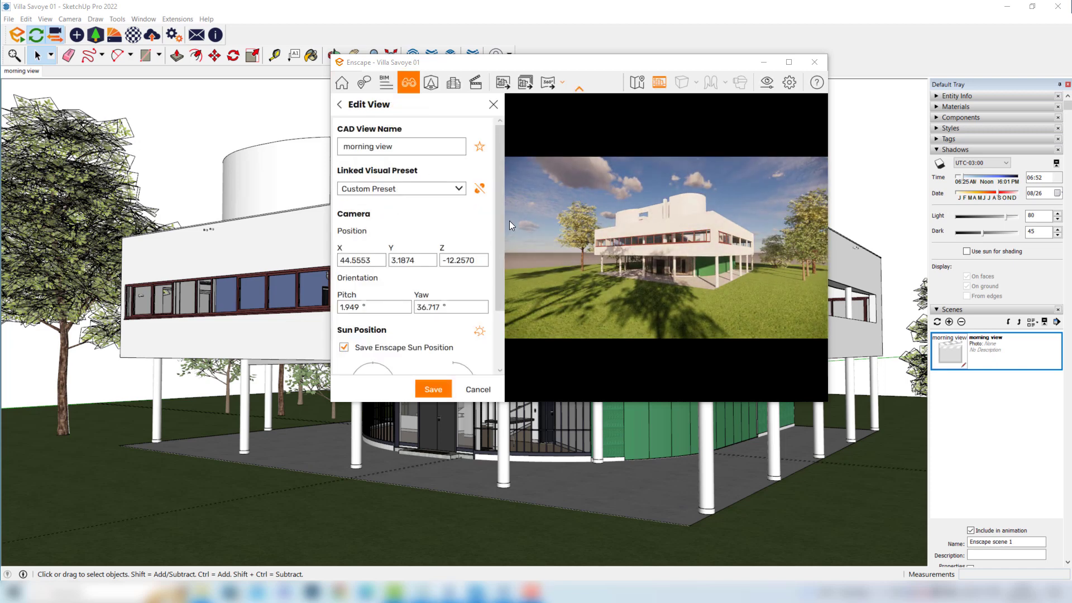
scroll(417, 226, down, 2)
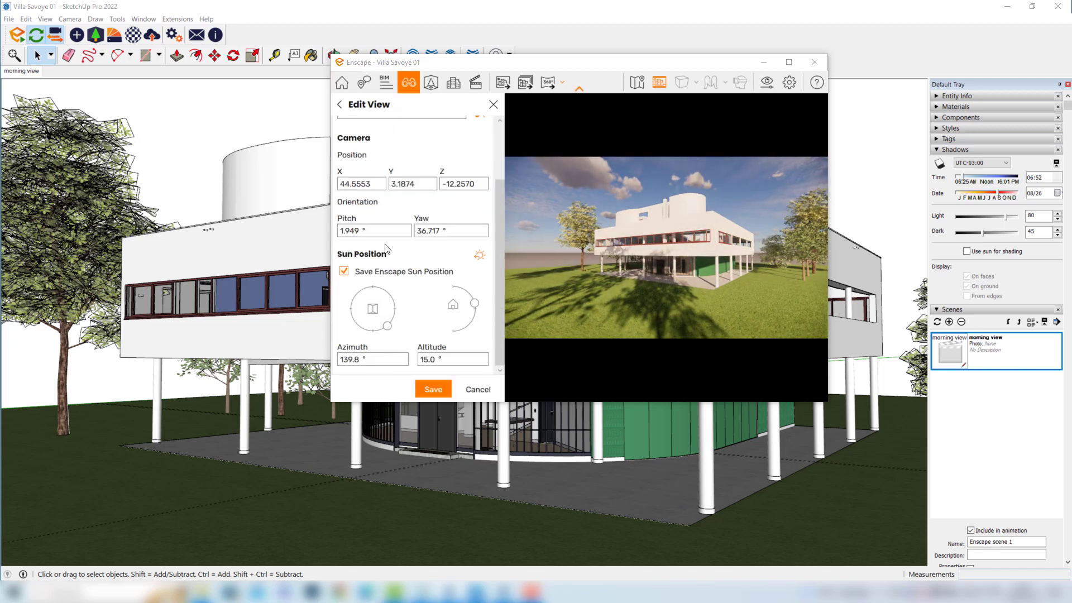
click(422, 388)
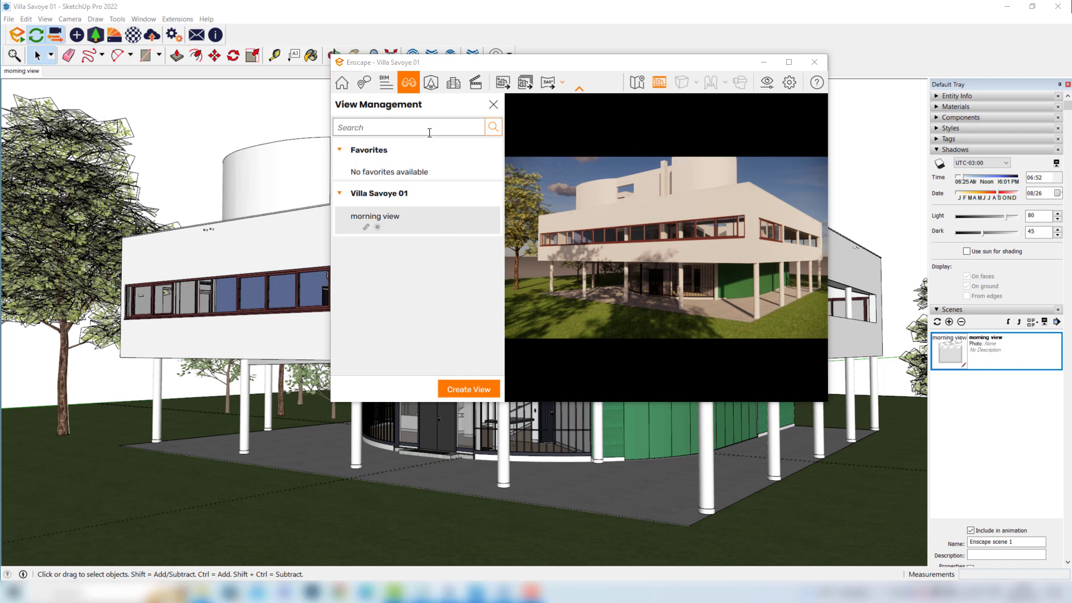
click(492, 107)
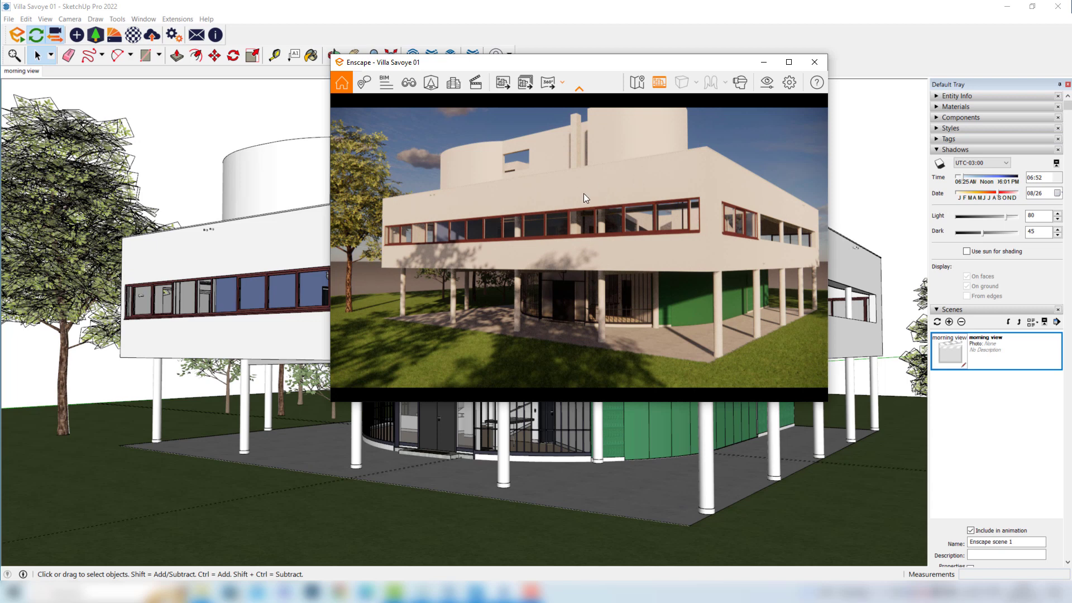
Step: Open Enscape's Visual Settings with the preset list expanded and move the window fully into view
click(767, 87)
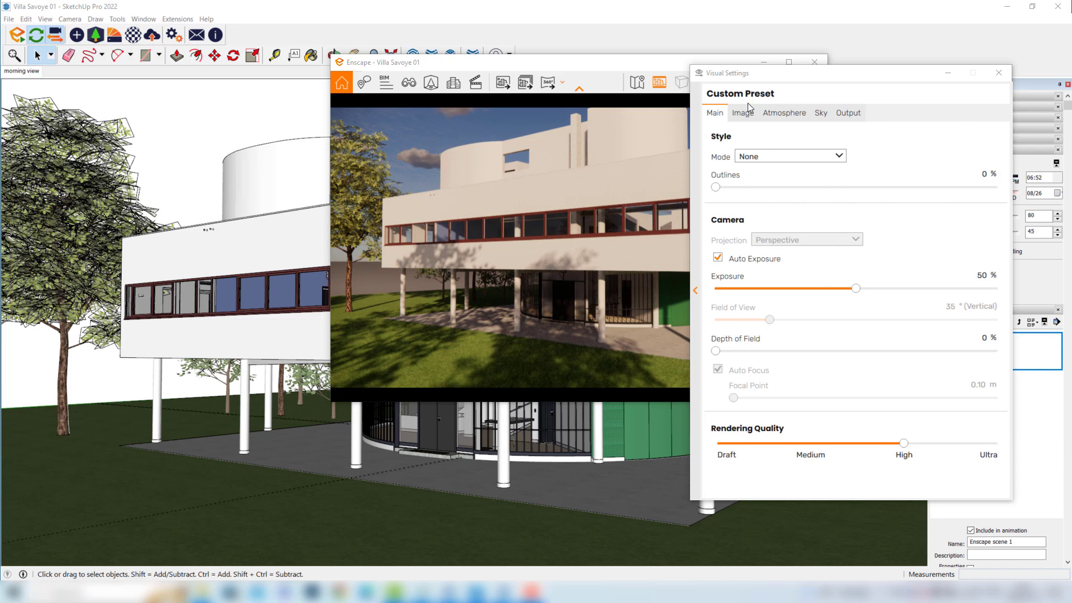
click(696, 290)
click(697, 290)
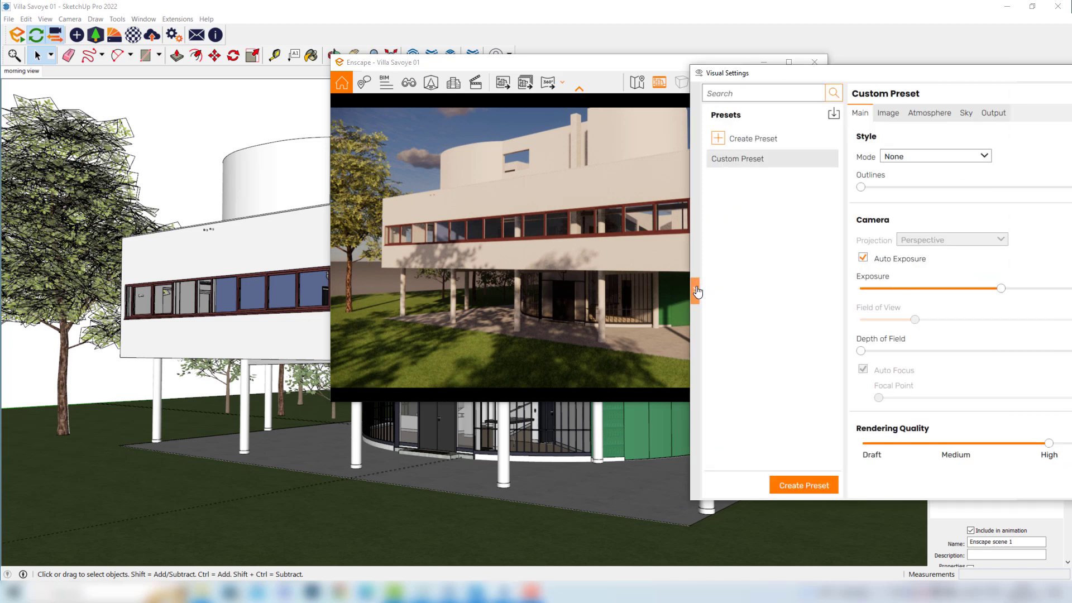
drag(787, 80, 633, 89)
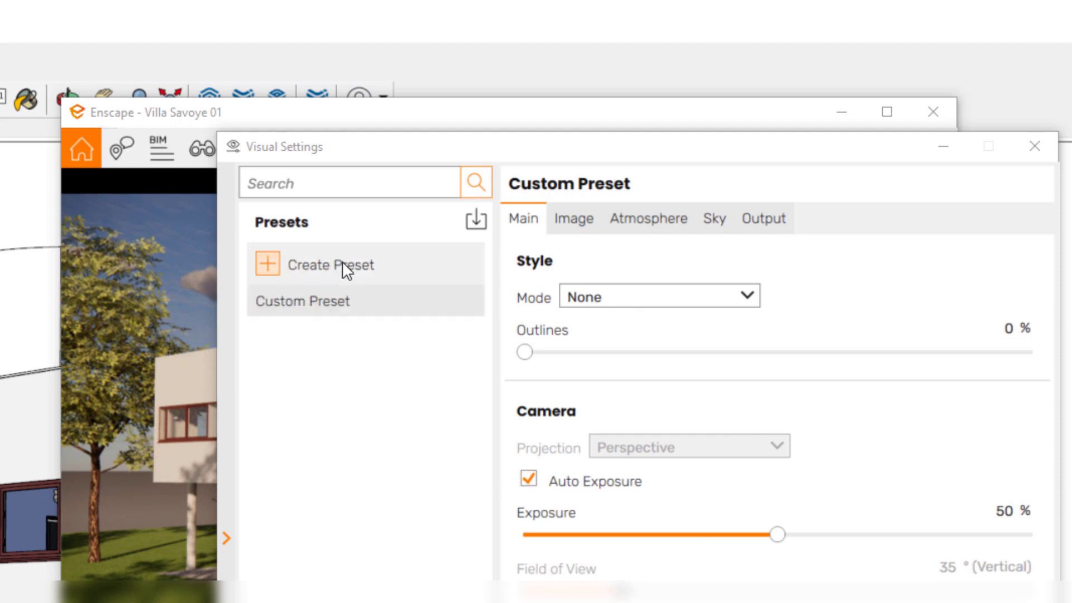
Step: Create a new visual preset named "morning preset"
click(326, 268)
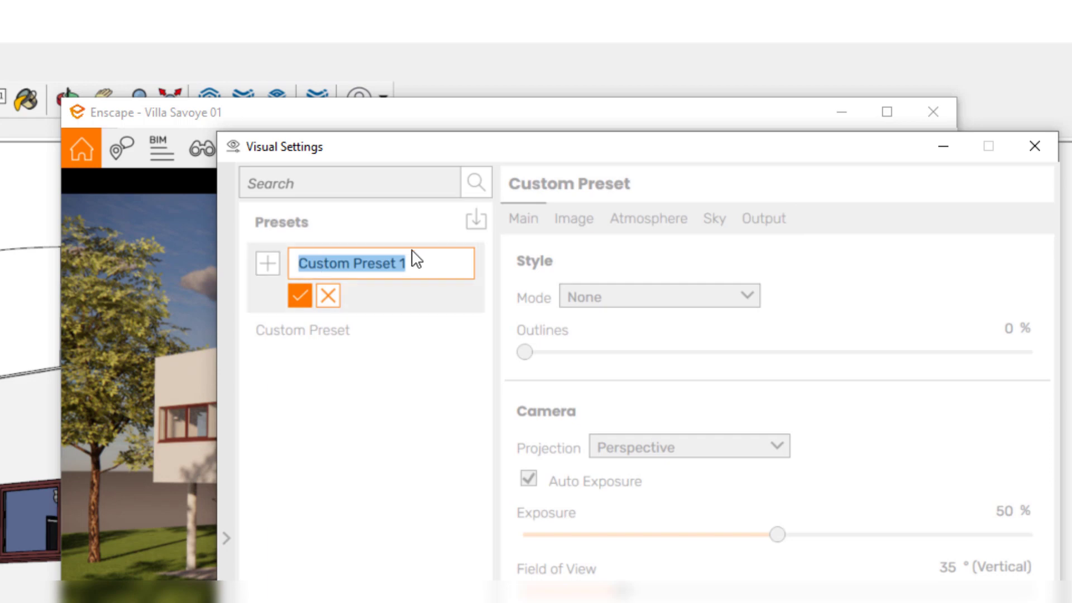
text(mor)
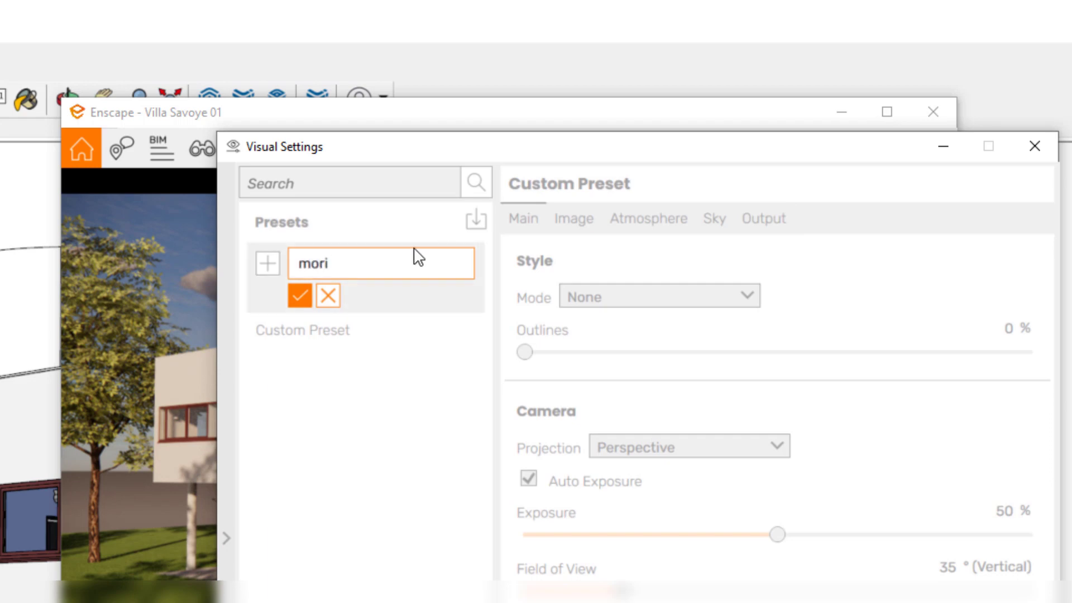
text(ning prset)
key(Left)
key(Left)
key(Left)
text(e)
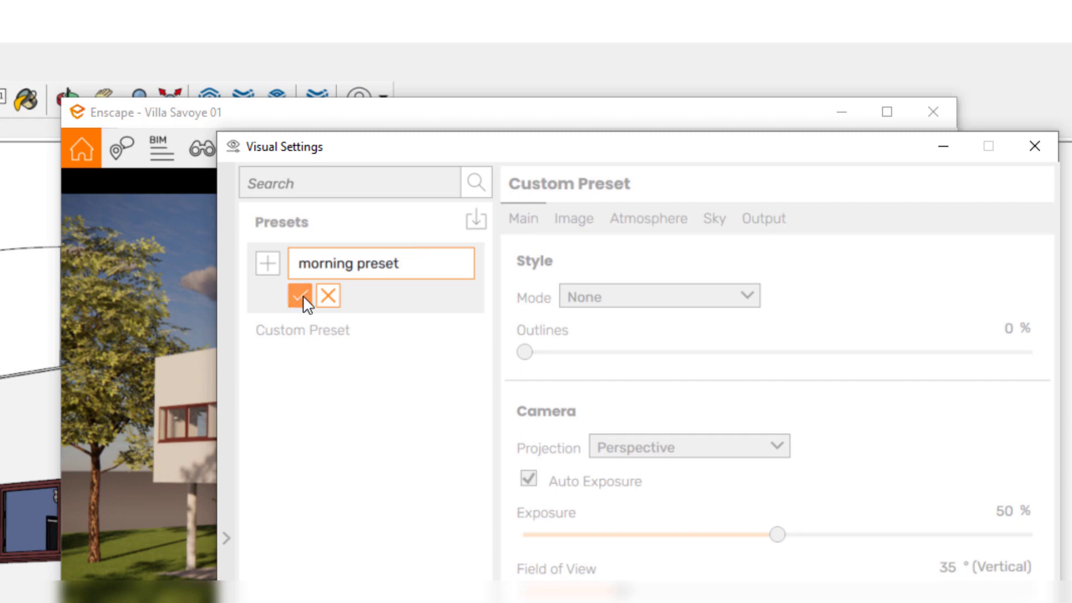
click(300, 295)
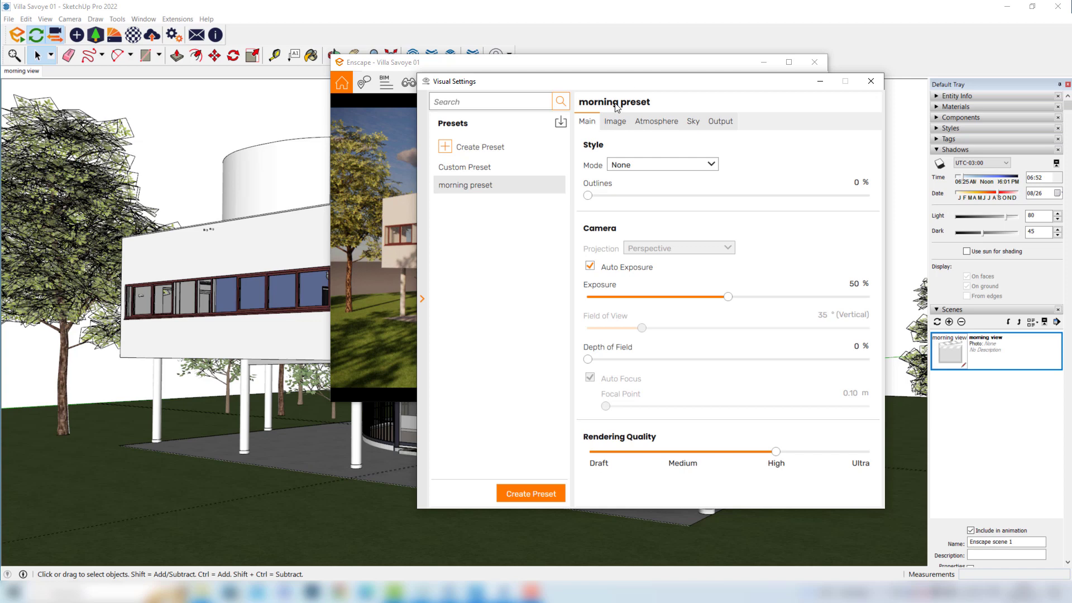
Step: Arrange the Visual Settings window beside the Enscape render window so both are fully visible
drag(582, 85, 250, 97)
drag(503, 66, 688, 75)
mouse_move(430, 98)
mouse_down()
mouse_move(364, 73)
mouse_move(357, 53)
mouse_move(366, 94)
mouse_up()
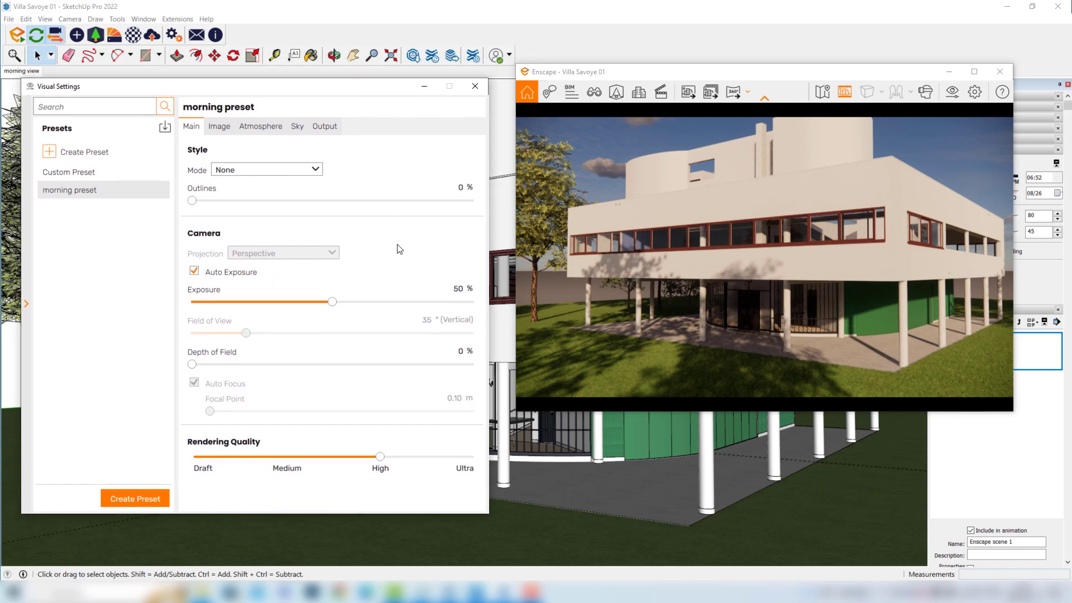
Step: Set the morning preset's exposure to 37%, saturation to 134% and vignette to 84%, and compare it with Custom Preset
drag(332, 302, 296, 302)
click(218, 128)
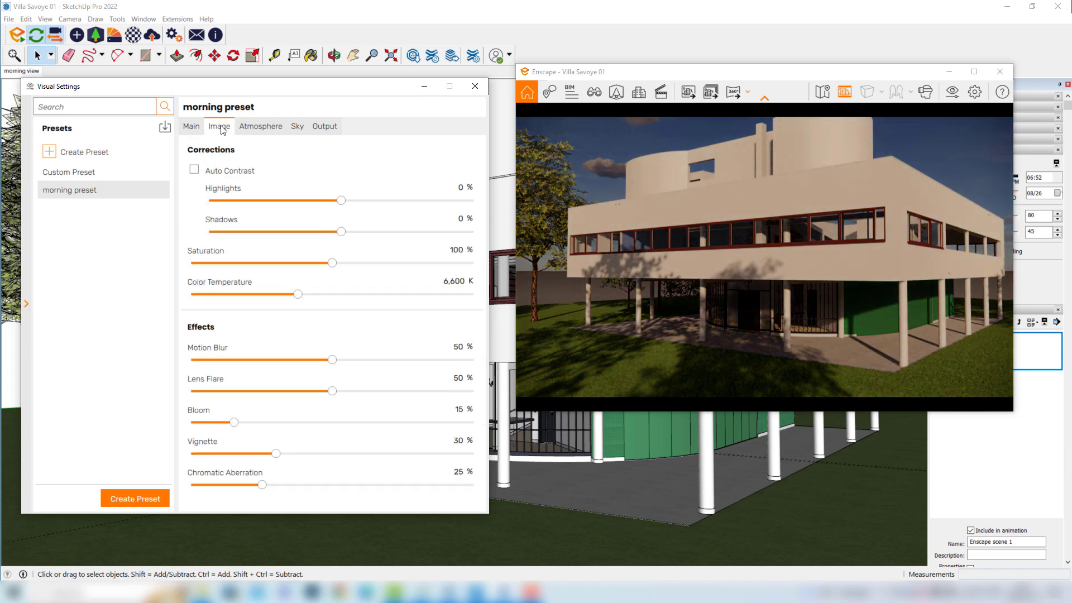
drag(332, 263, 379, 266)
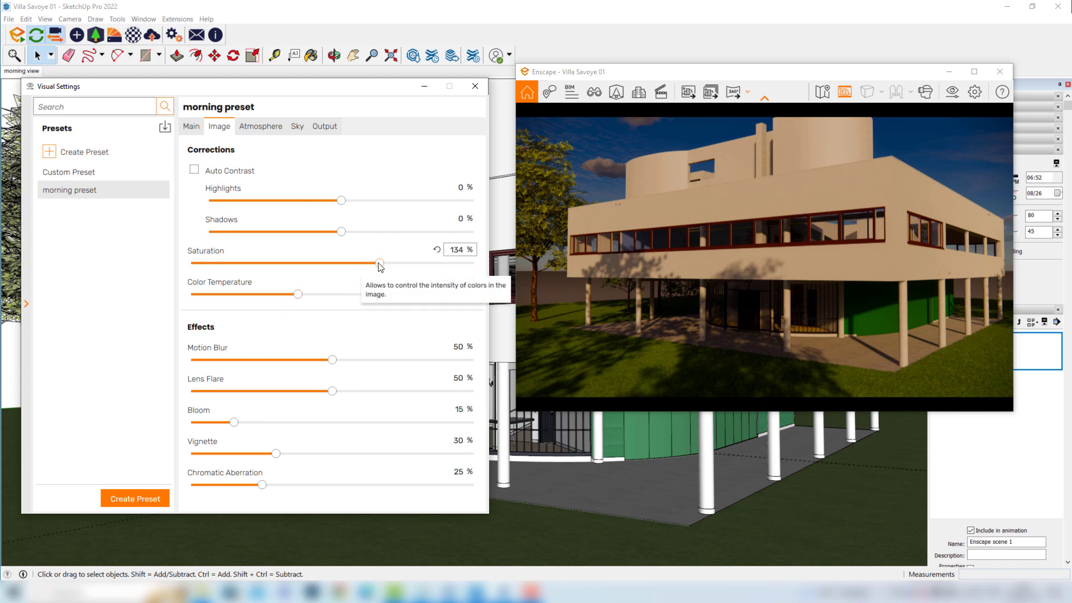
drag(283, 454, 428, 454)
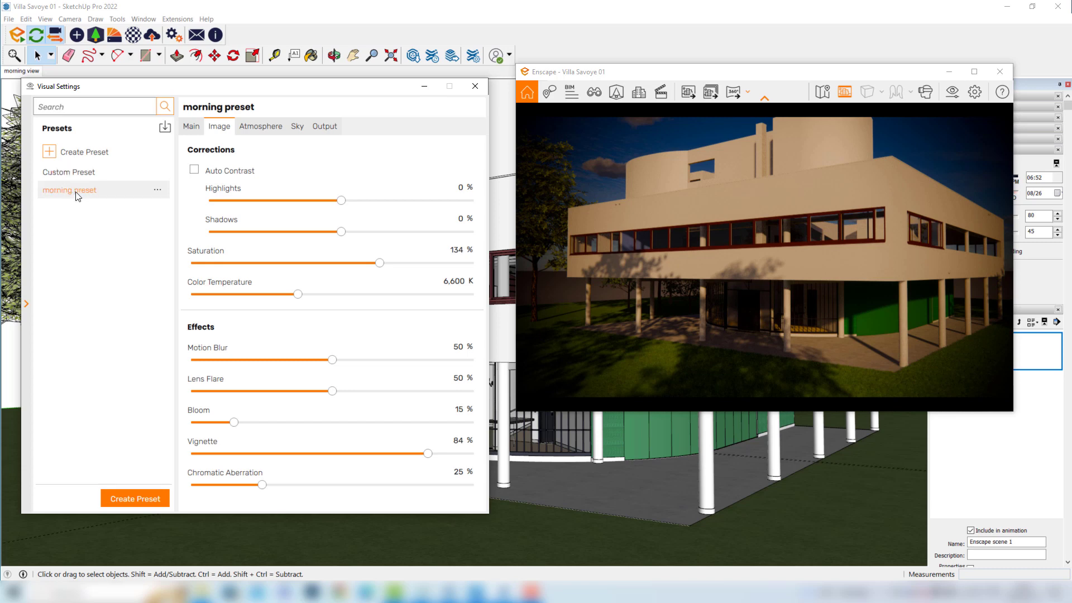
click(76, 176)
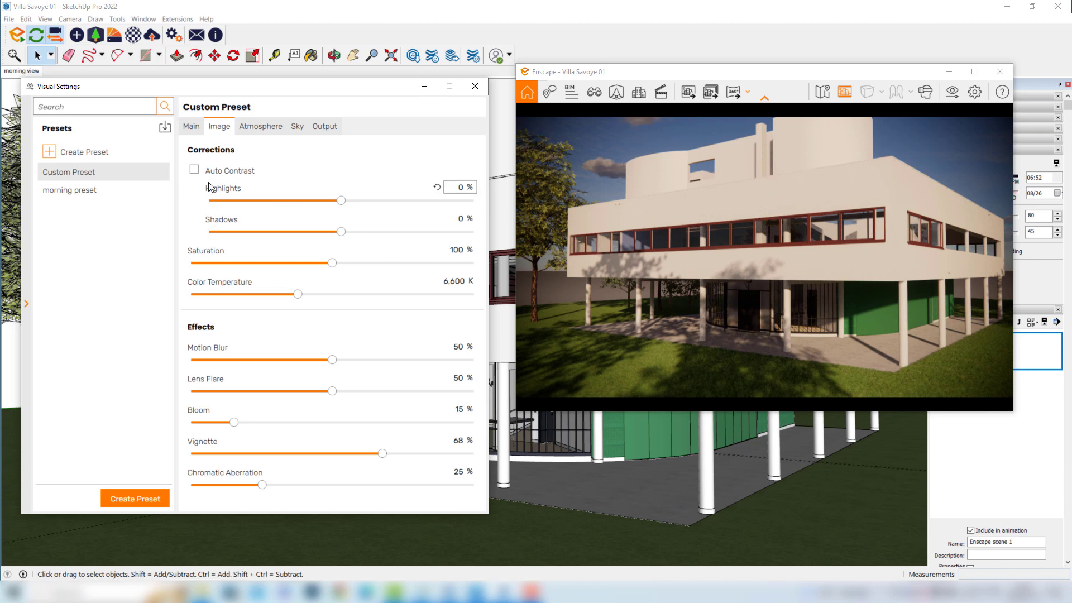
click(69, 191)
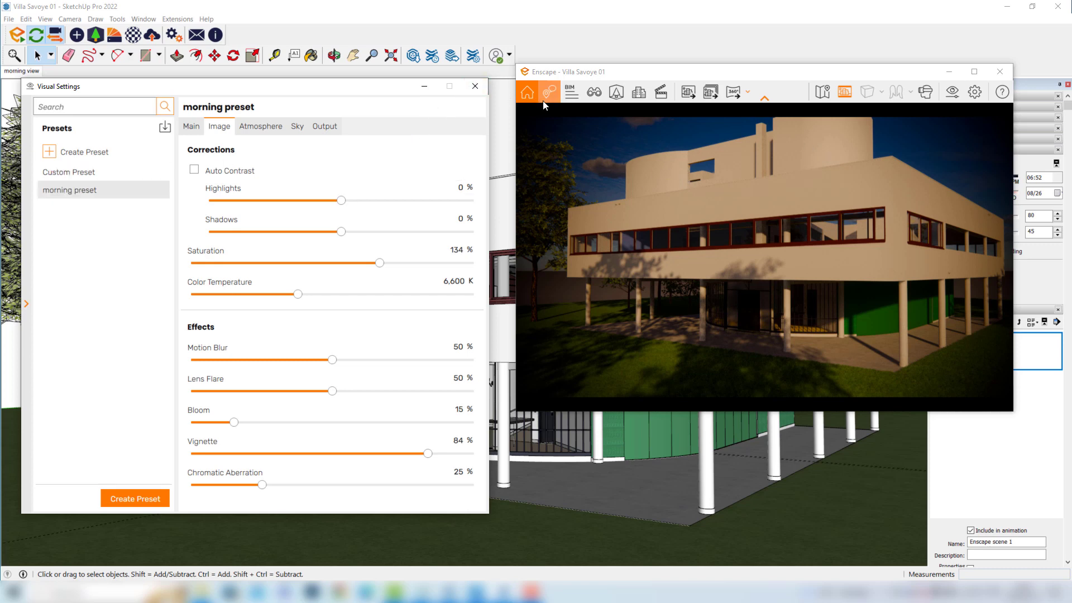
Step: Link the morning preset to the "morning view" and save the view
click(594, 93)
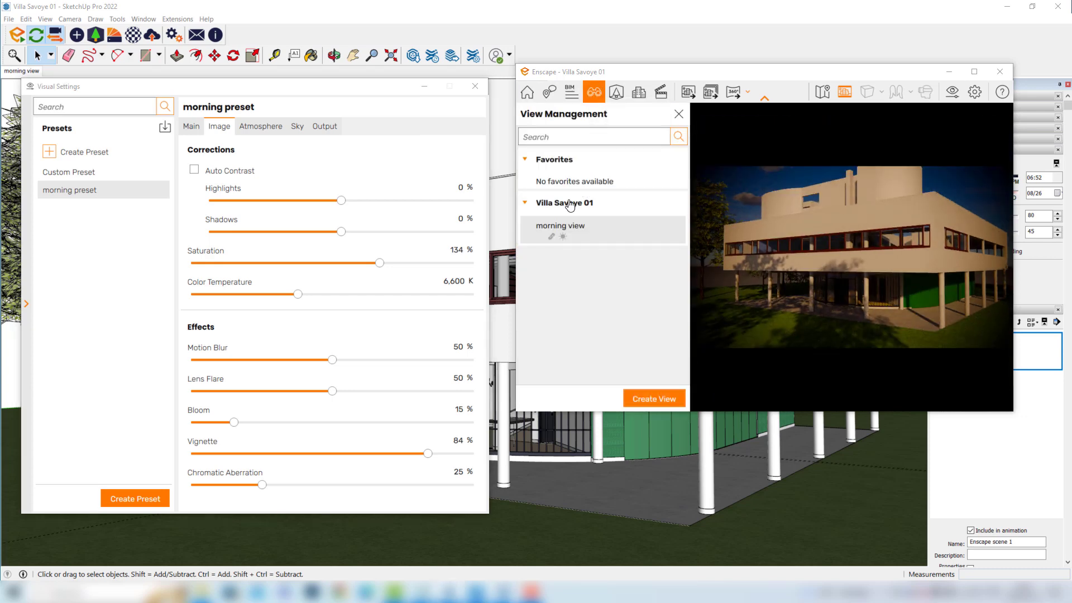
mouse_move(577, 233)
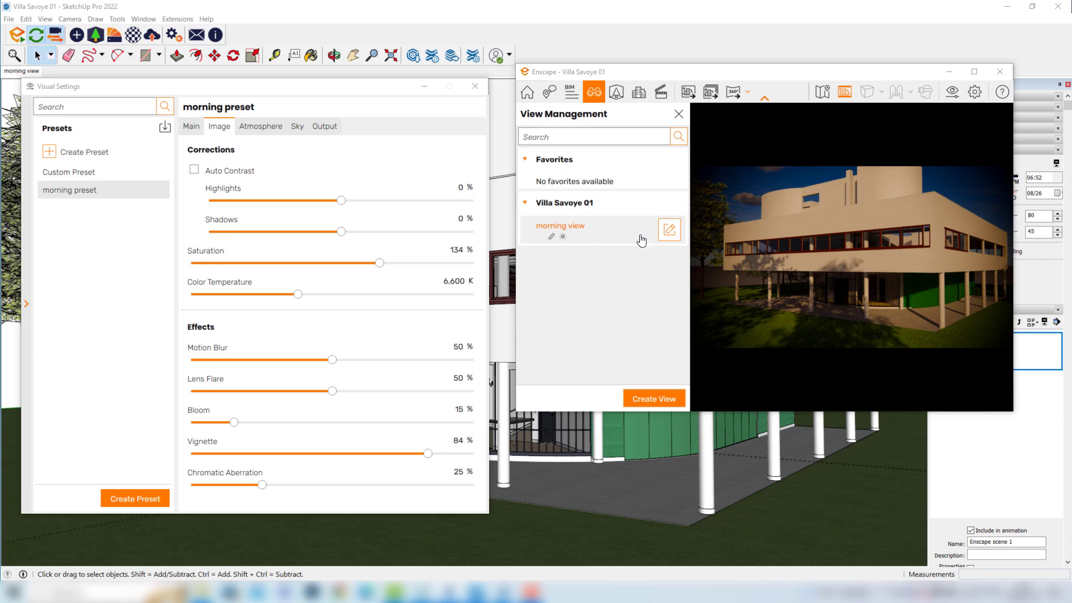
click(669, 232)
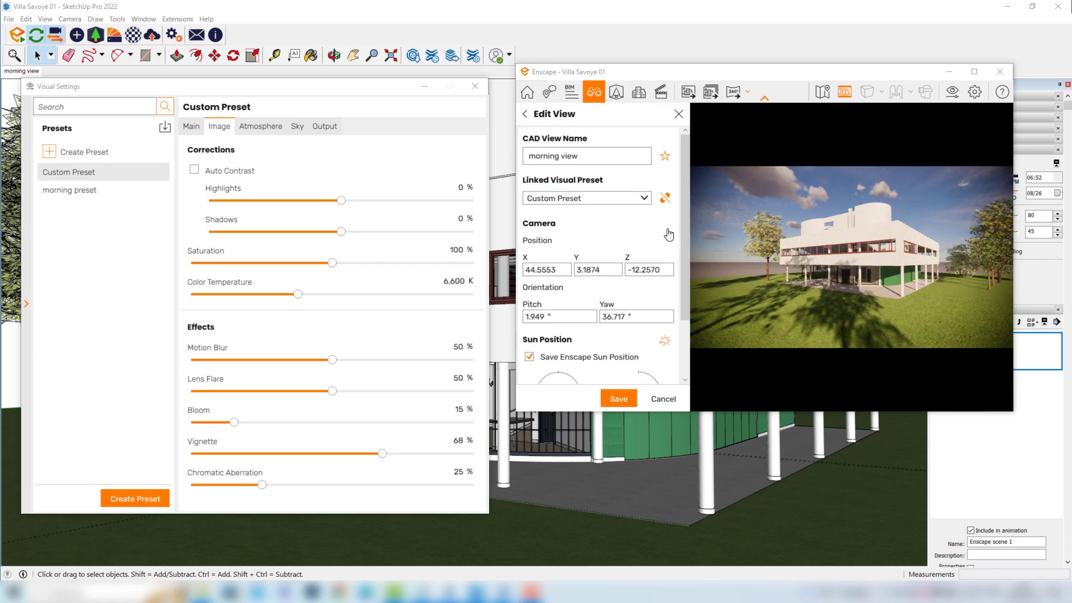
click(586, 198)
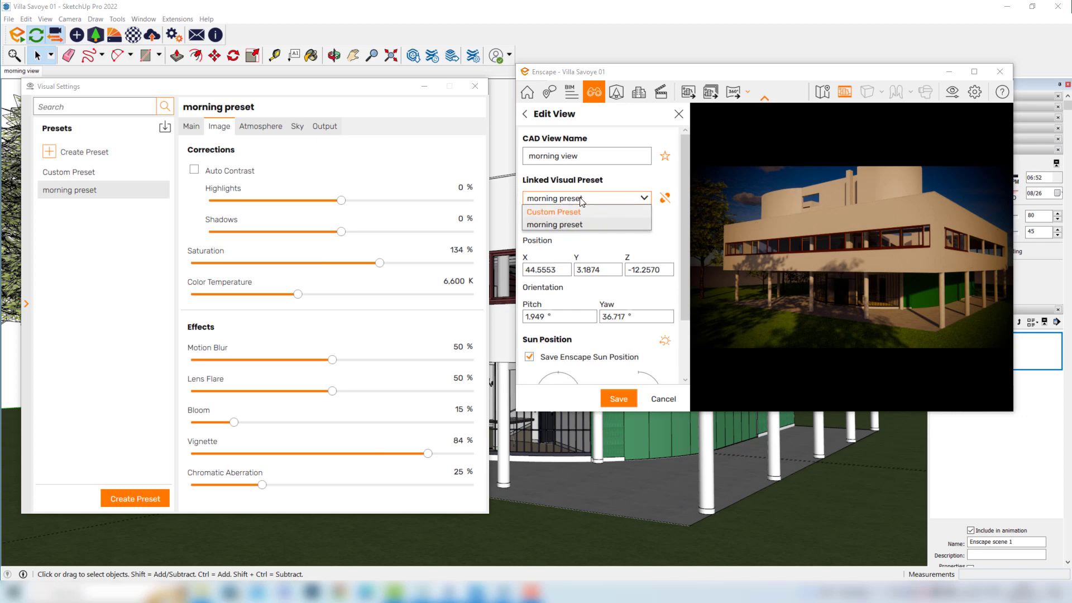
click(581, 224)
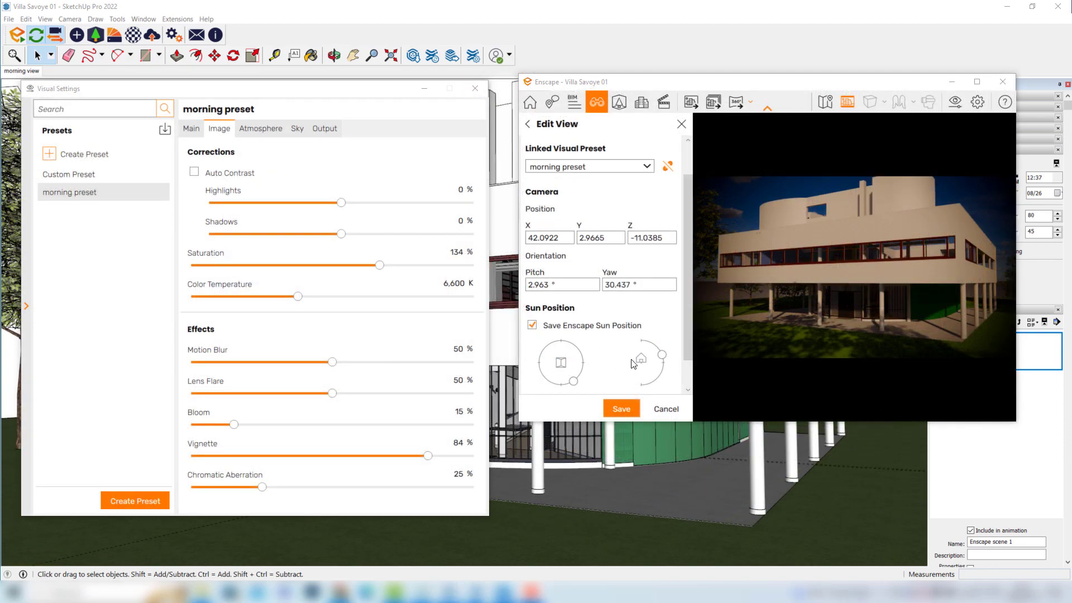
click(623, 408)
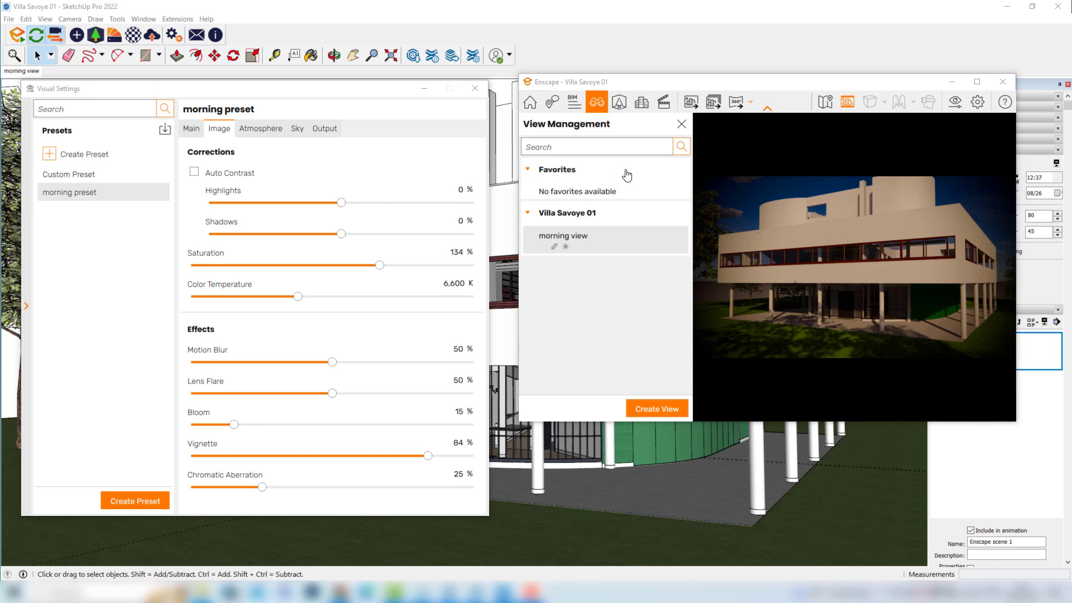
Step: Close Visual Settings, orbit to another side of the villa, and set the shadows to 06:41 on 08/06
click(475, 88)
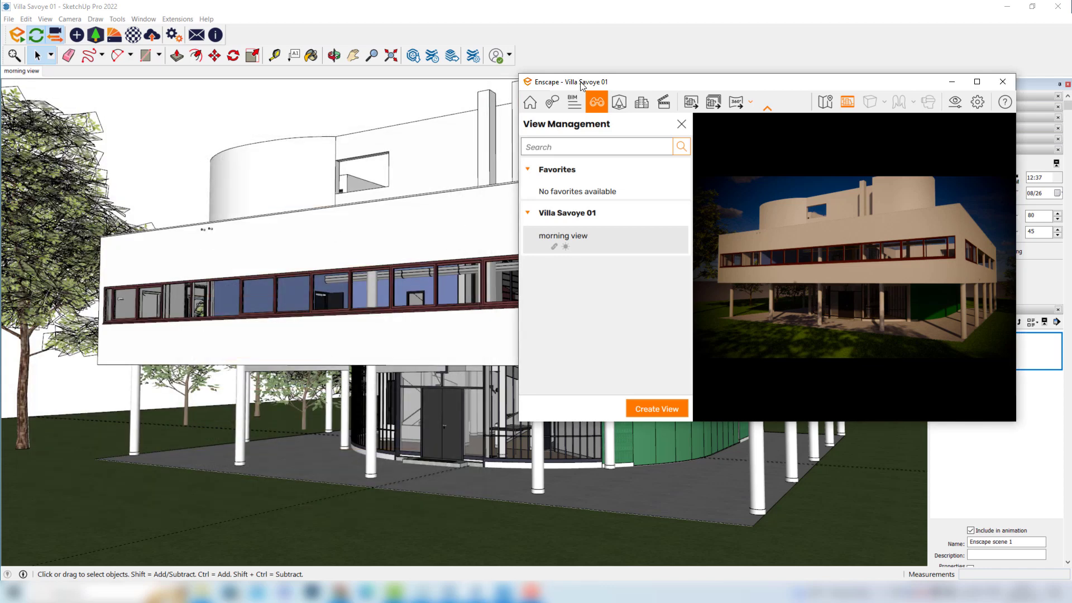
mouse_move(591, 85)
mouse_down()
mouse_move(284, 116)
mouse_move(213, 108)
mouse_up()
mouse_move(670, 290)
middle_down()
mouse_move(1006, 287)
mouse_move(1047, 273)
mouse_move(736, 375)
mouse_move(724, 369)
mouse_move(727, 304)
middle_up()
mouse_move(993, 177)
mouse_down()
mouse_move(959, 181)
mouse_move(997, 193)
mouse_up()
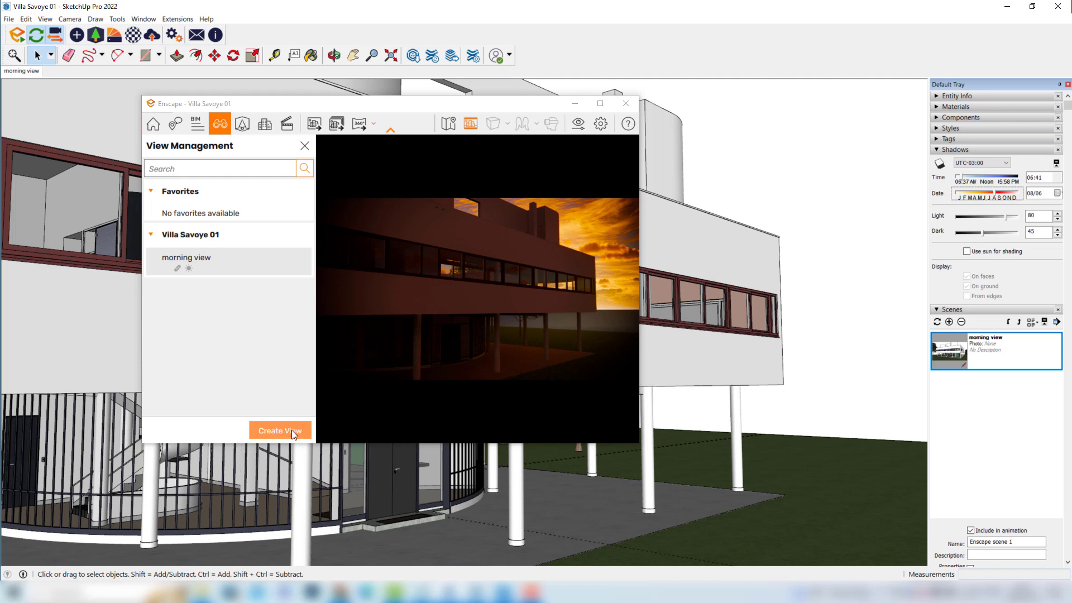
Step: Create a view named "evening view" that saves the Enscape sun position with an azimuth of 80.7°
click(272, 430)
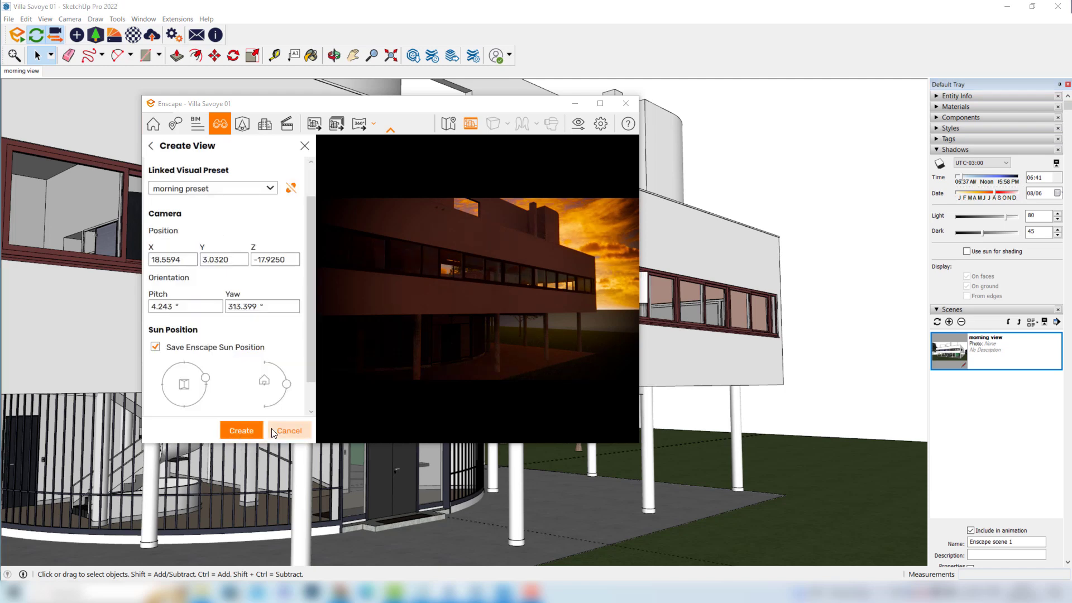
scroll(195, 326, down, 1)
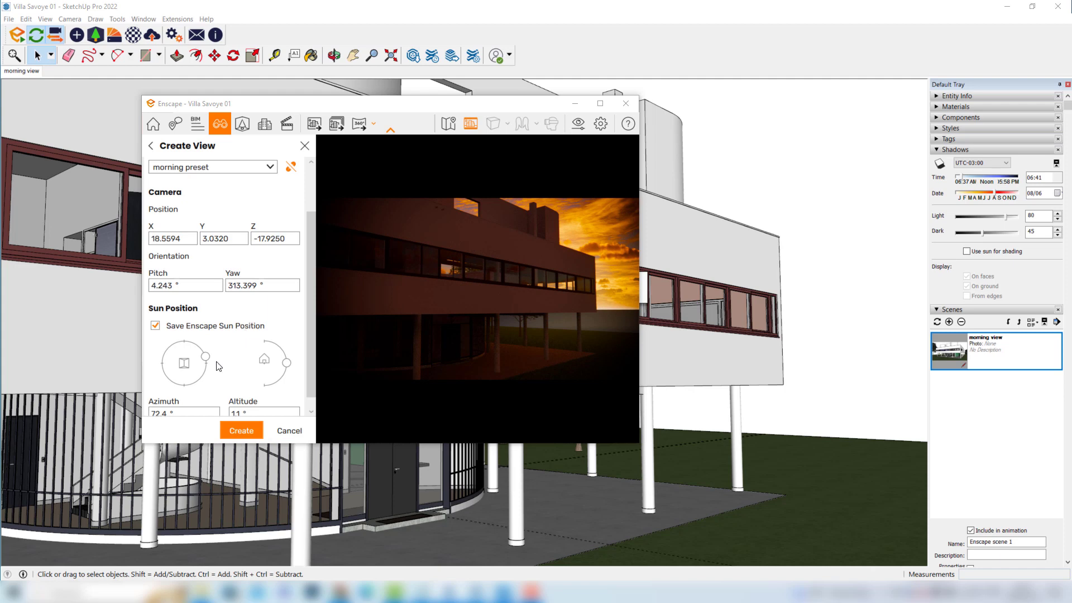
drag(205, 357, 206, 359)
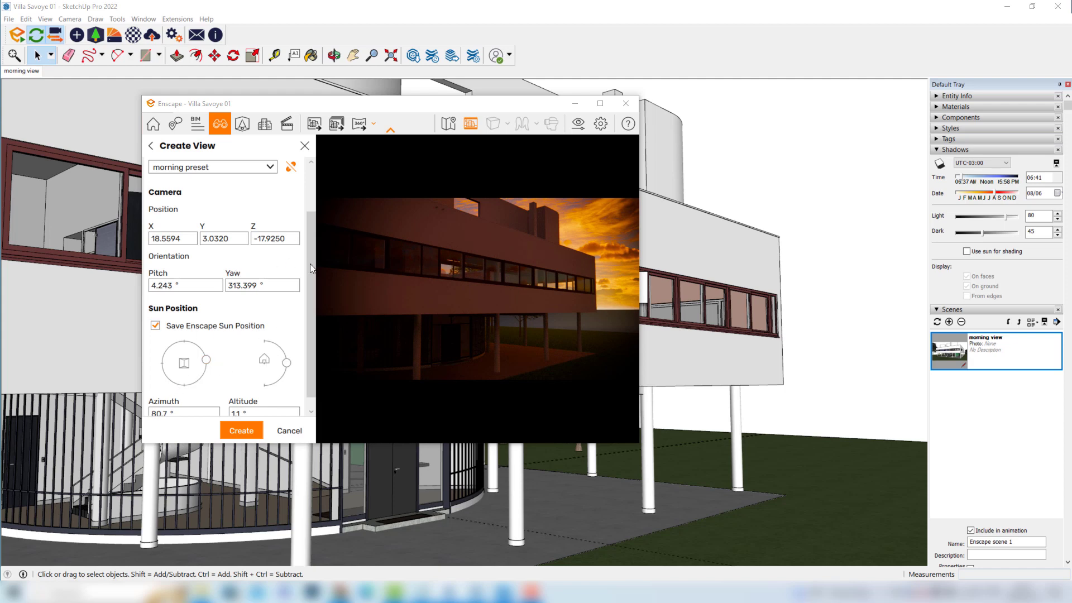
scroll(311, 213, up, 3)
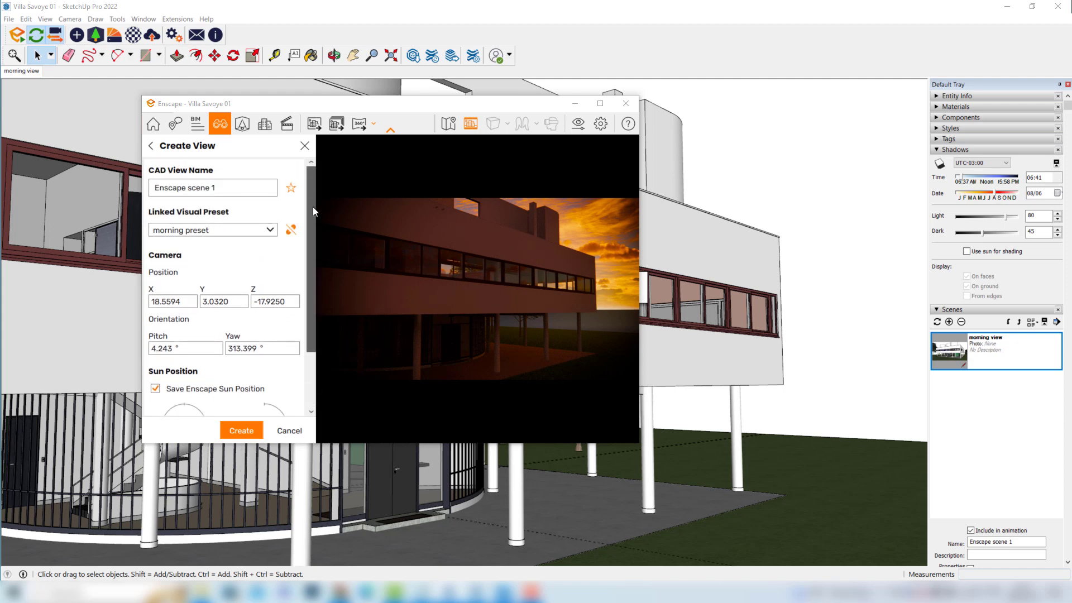
triple_click(226, 184)
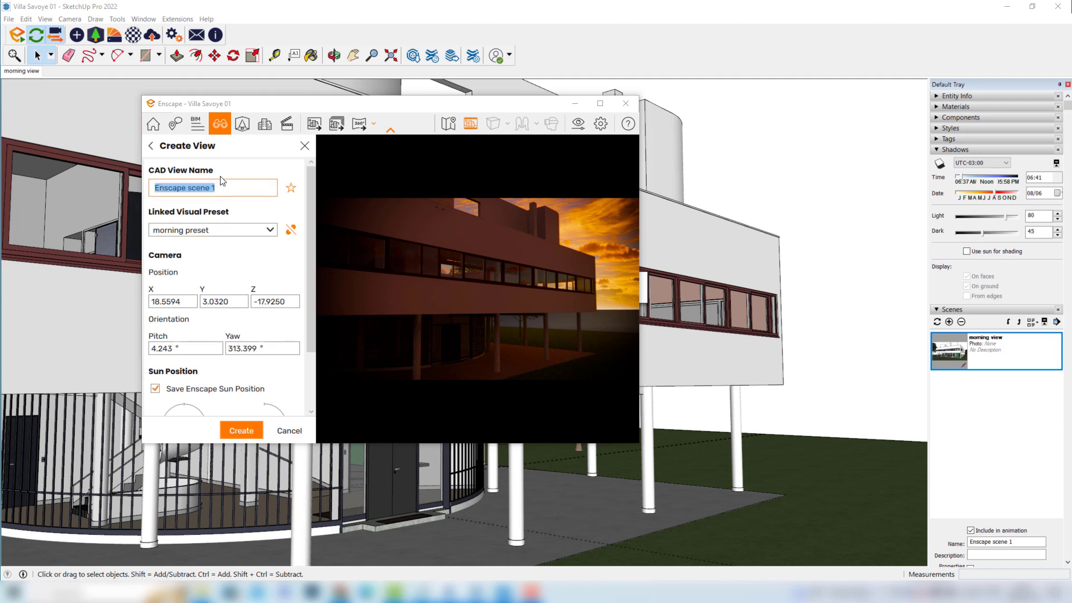
text(evening view)
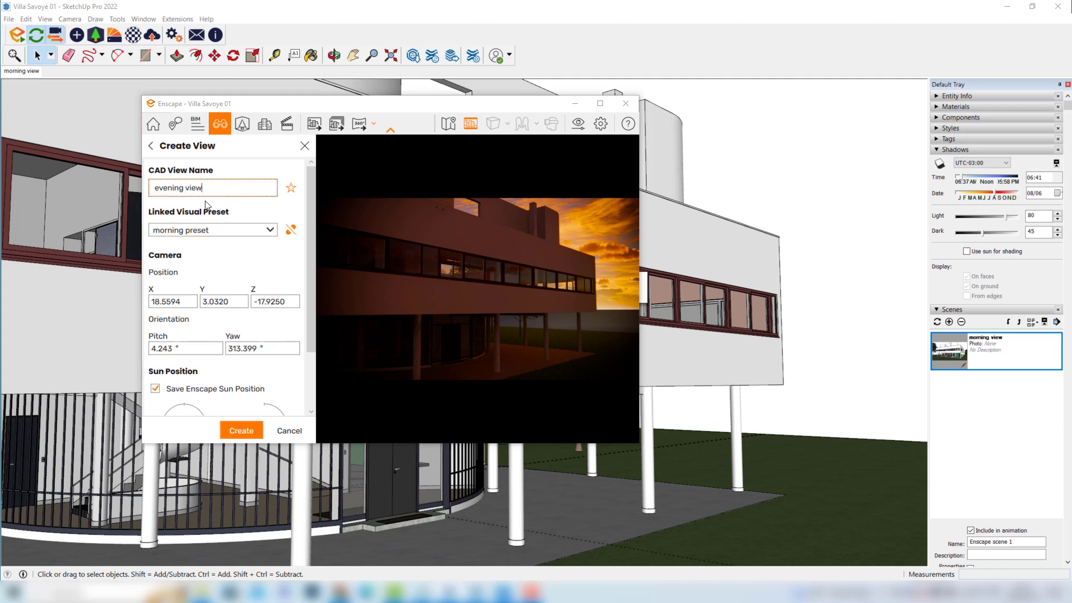
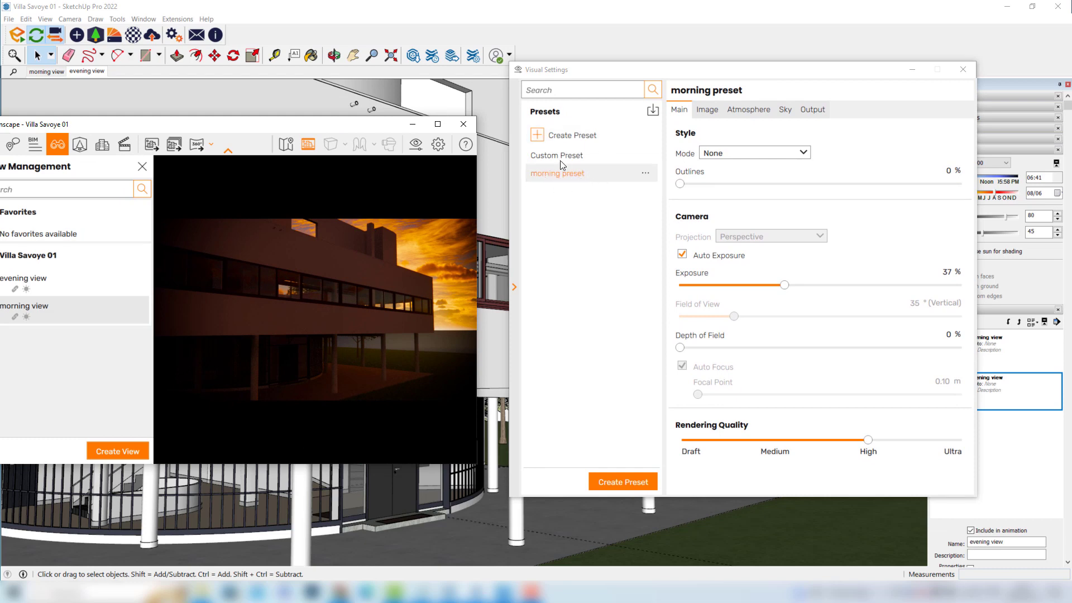
Step: Create a new visual preset named "evening preset"
click(575, 135)
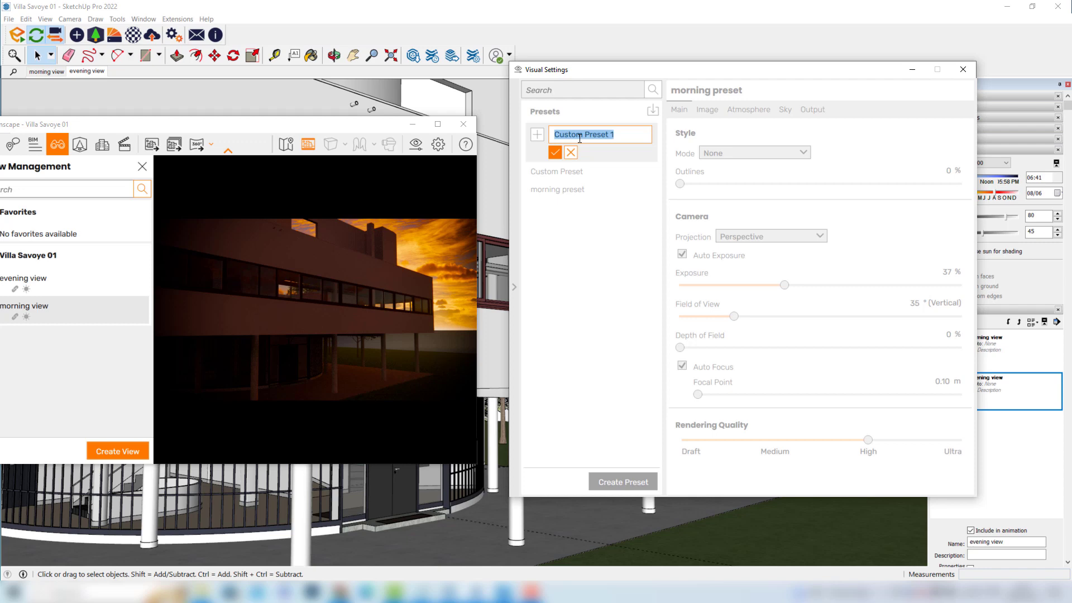
text(evening preset)
click(554, 153)
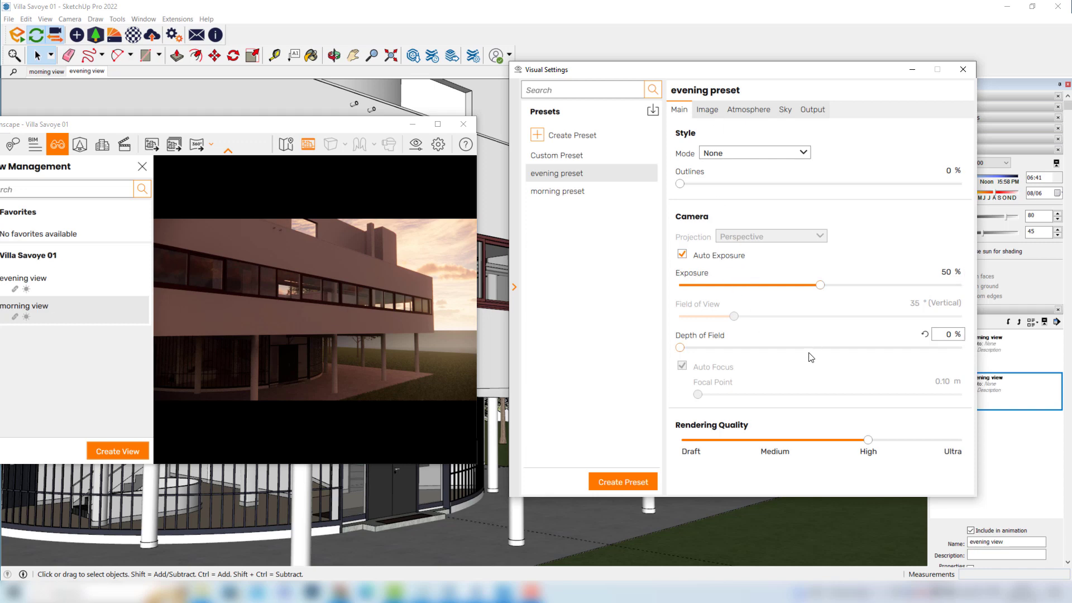
Step: Lower the evening preset's exposure and set its saturation to 120%, bloom to 92% and color temperature to 3,827 K
drag(819, 285, 790, 290)
click(707, 110)
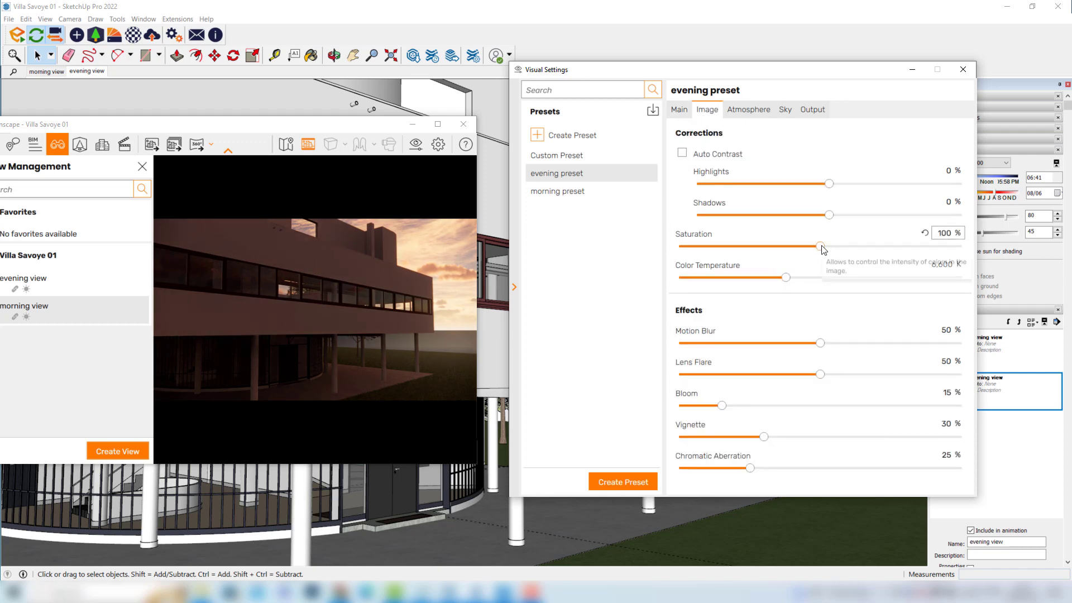
drag(820, 246, 849, 249)
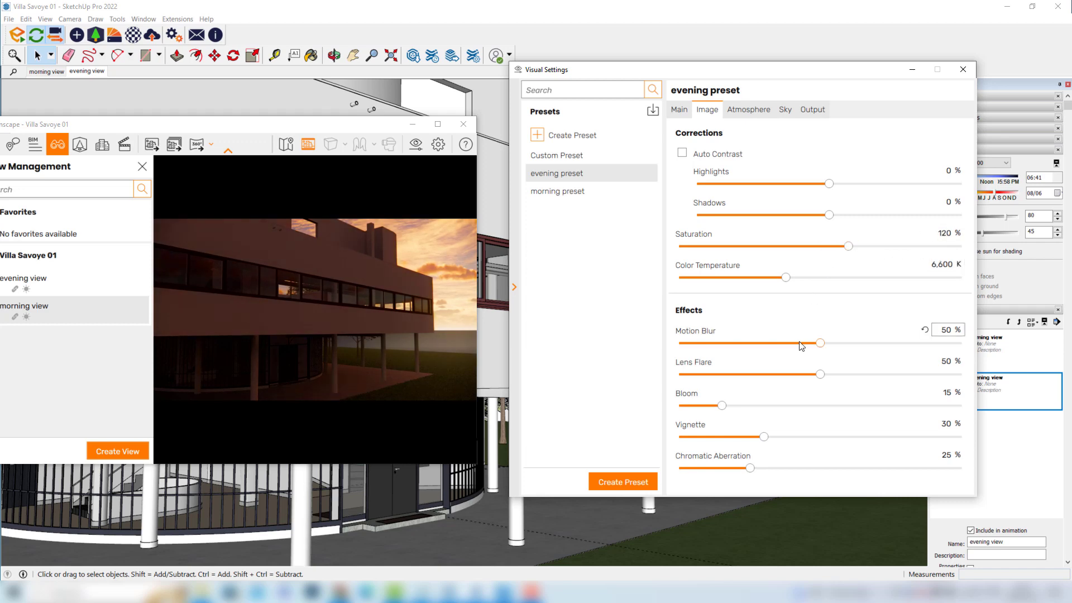
drag(722, 406, 938, 408)
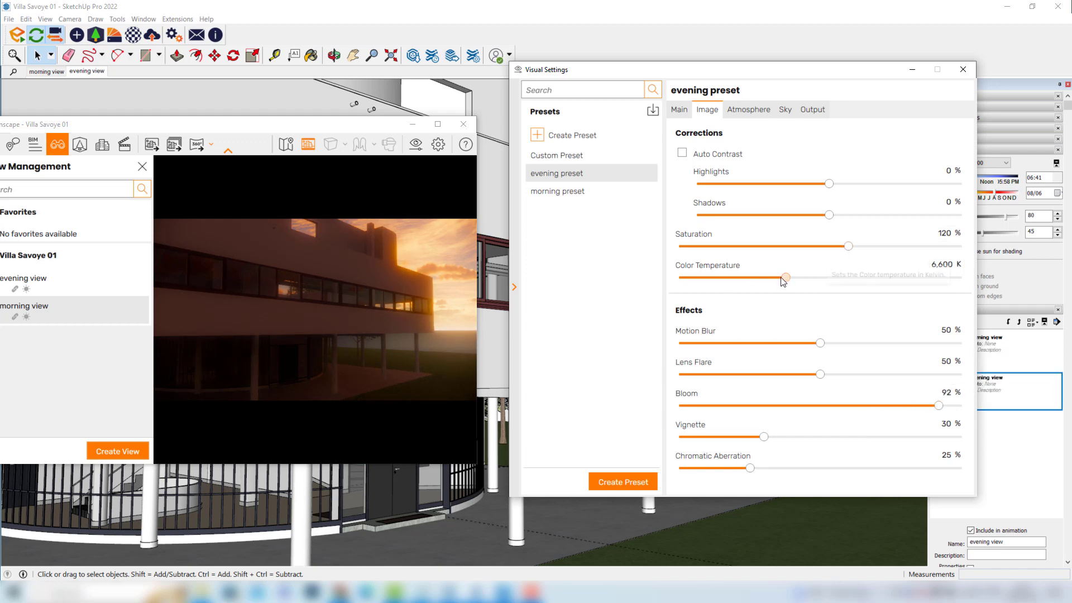
drag(786, 277, 728, 278)
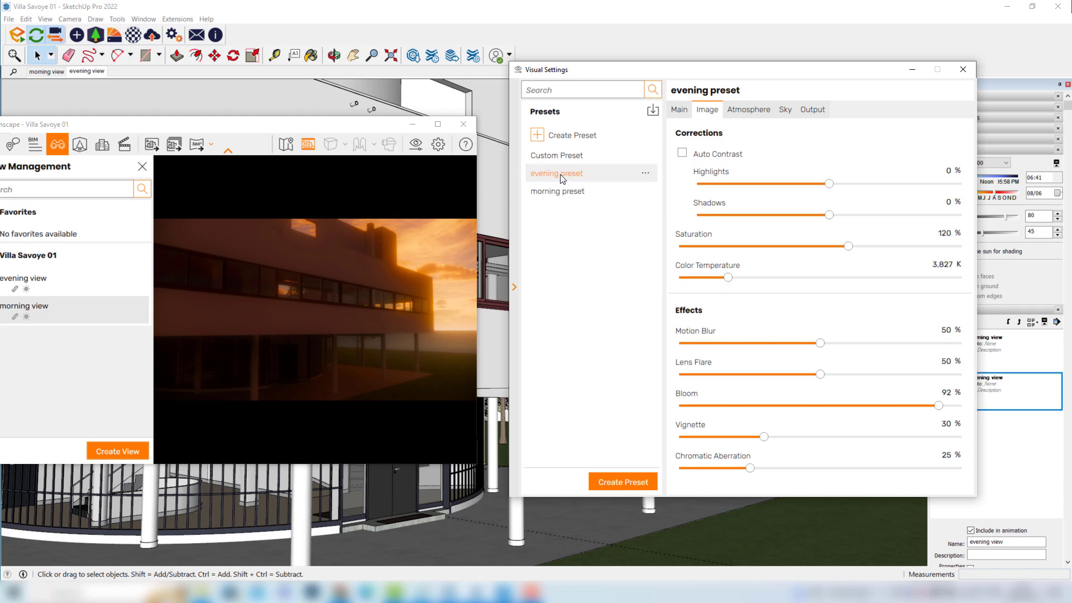
Step: Link the evening view to the visual preset "evening preset" and save the view
drag(215, 125, 274, 123)
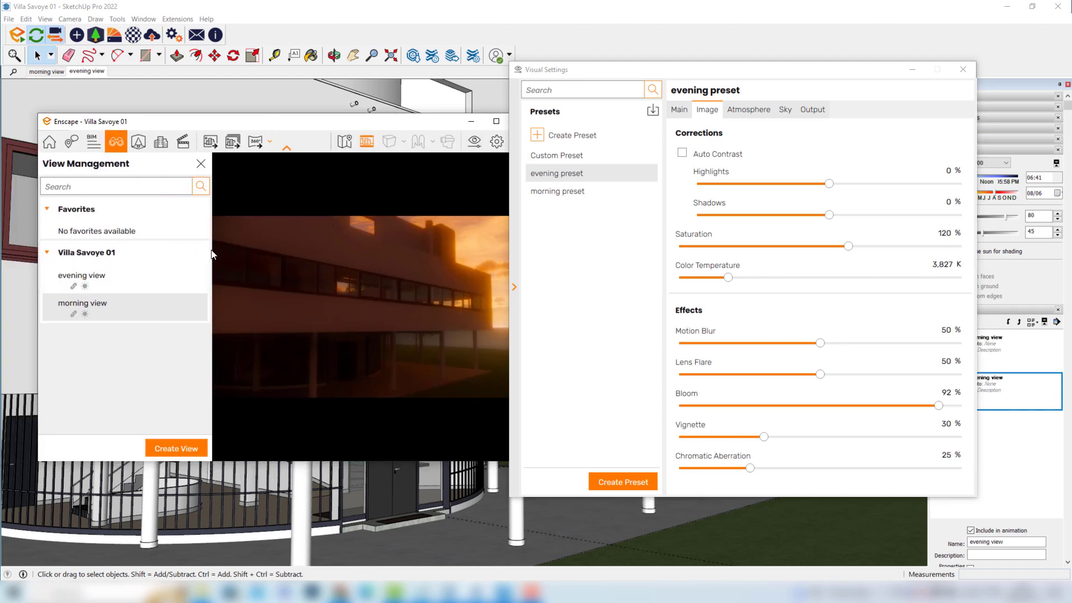
click(191, 281)
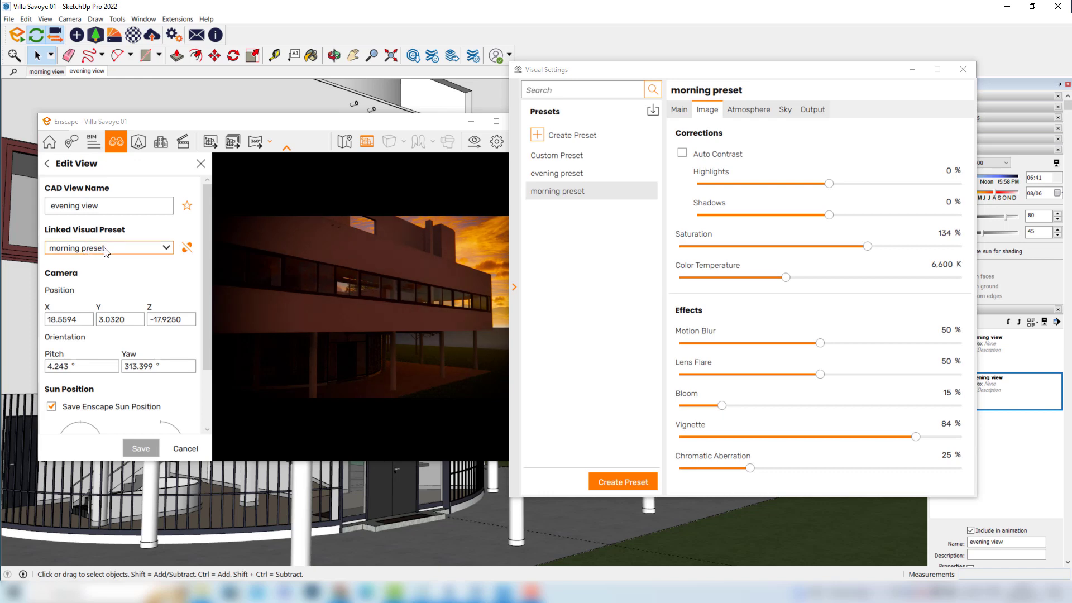
click(103, 249)
click(92, 275)
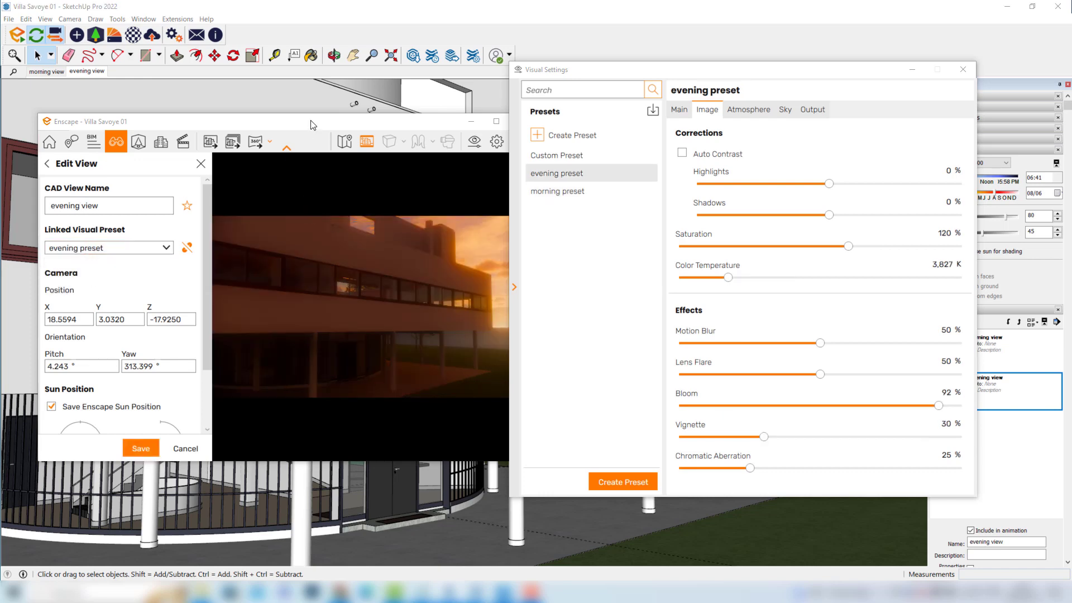
drag(311, 124, 278, 125)
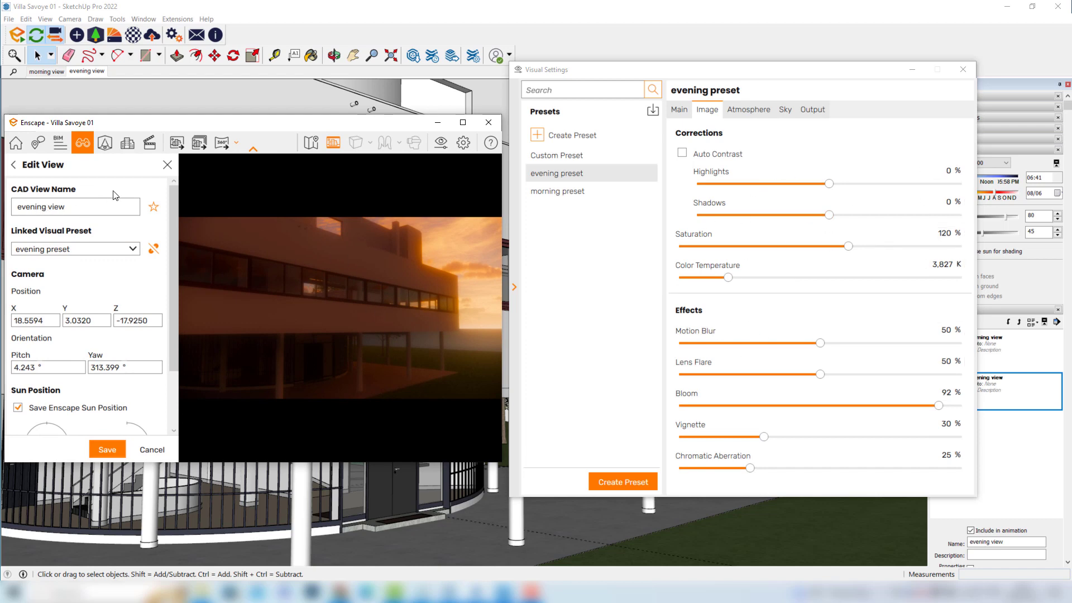
click(114, 451)
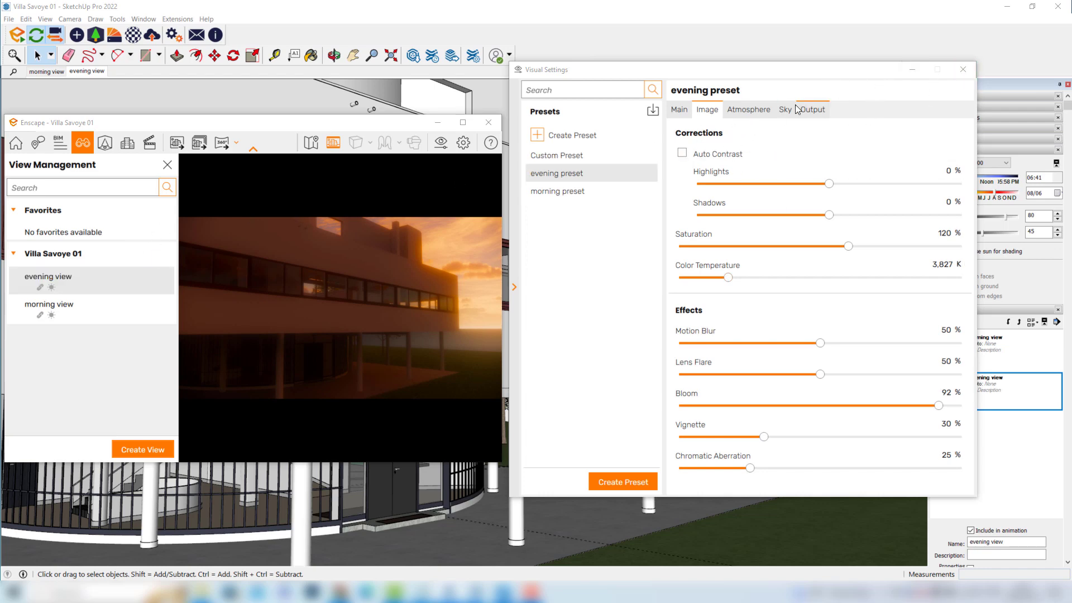
Step: Close Visual Settings and alternate between the saved morning and evening views in Enscape to compare their sun positions and presets
click(962, 71)
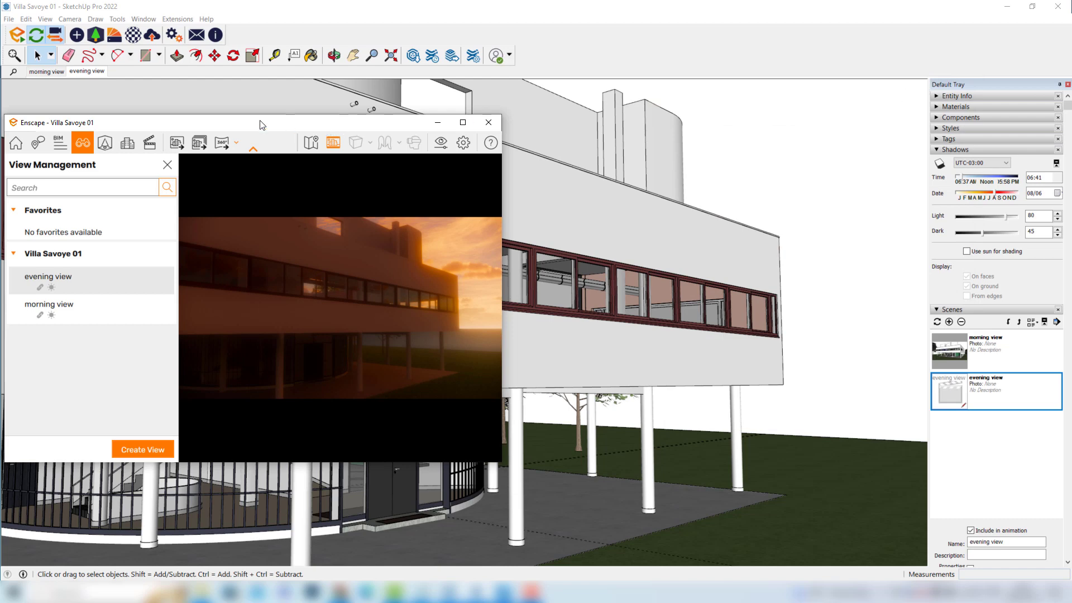
drag(268, 124, 644, 106)
click(424, 289)
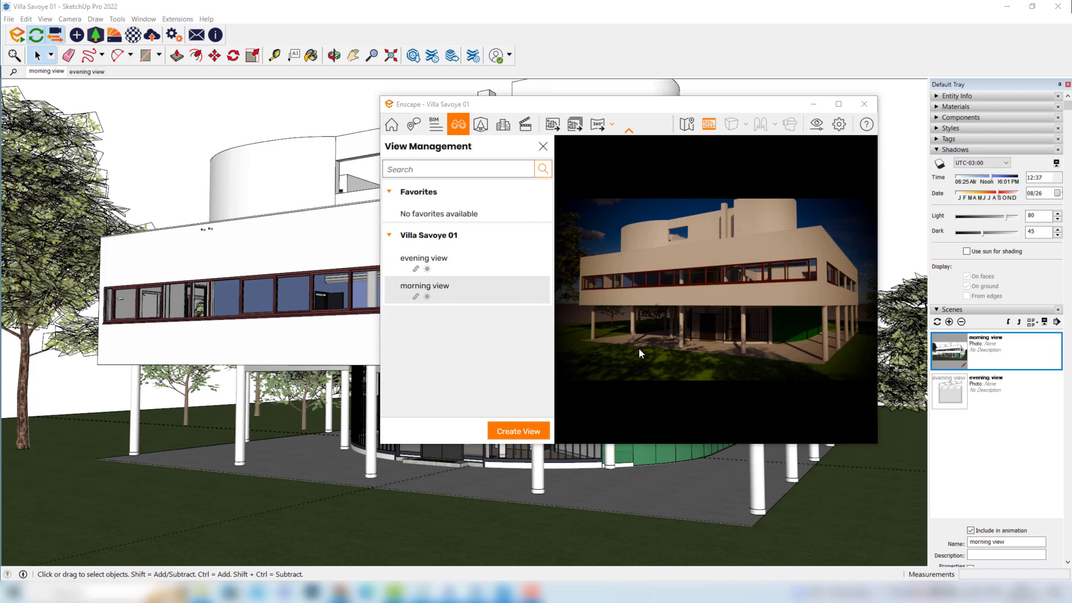
click(453, 259)
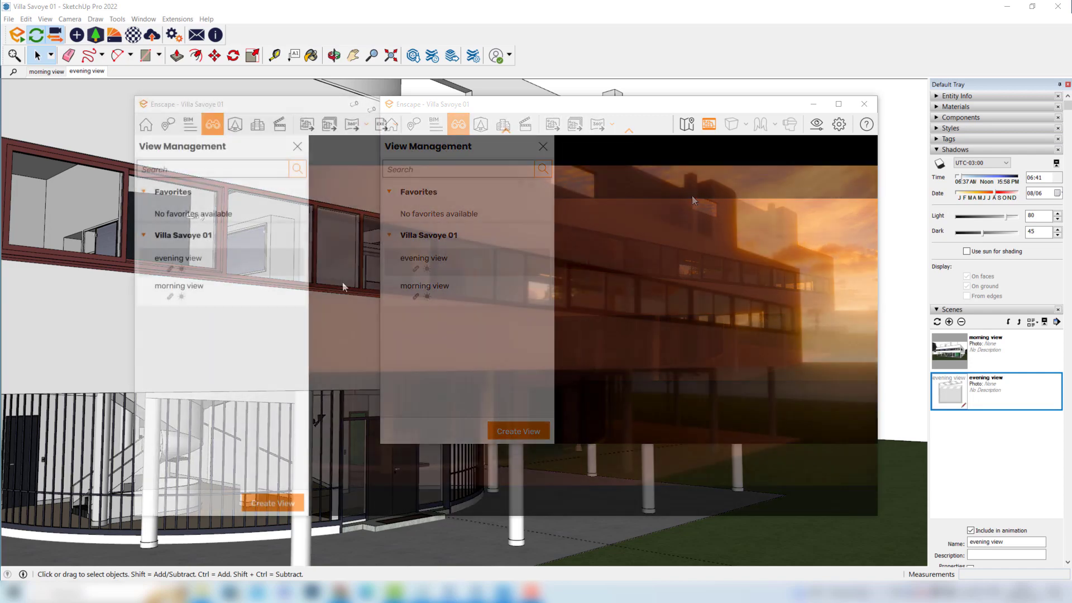
click(195, 290)
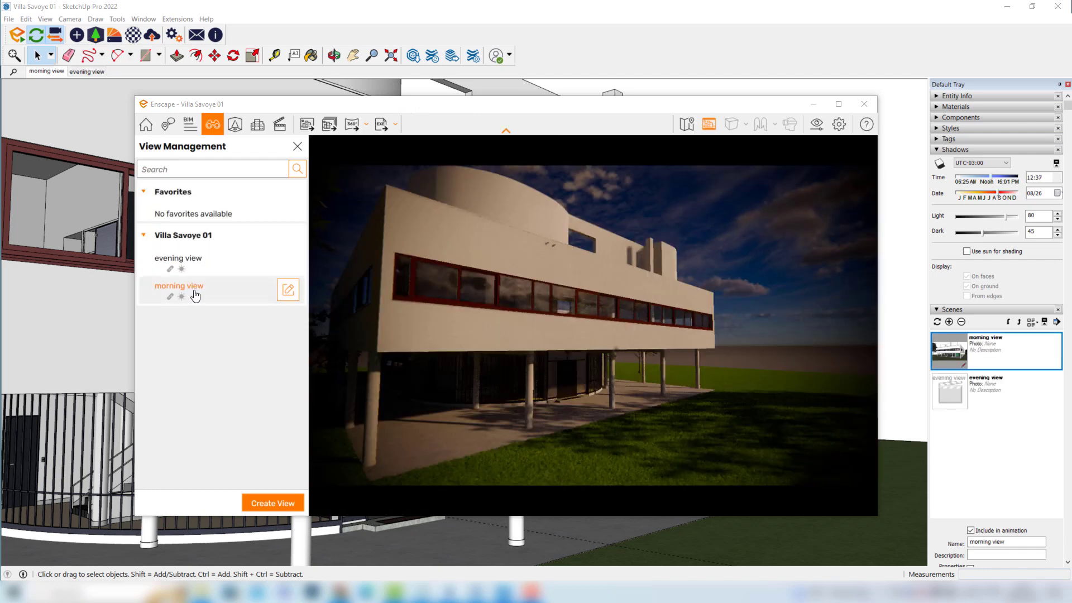
click(194, 275)
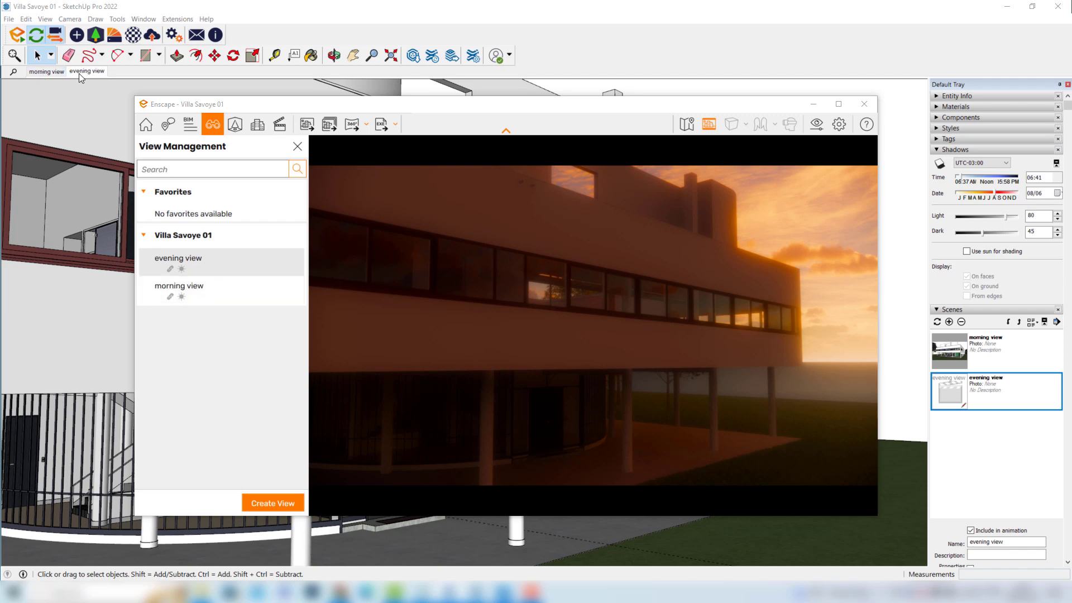
Step: Check the Enscape rendering by activating SketchUp's "morning view" scene and returning to the "evening view" scene
click(46, 73)
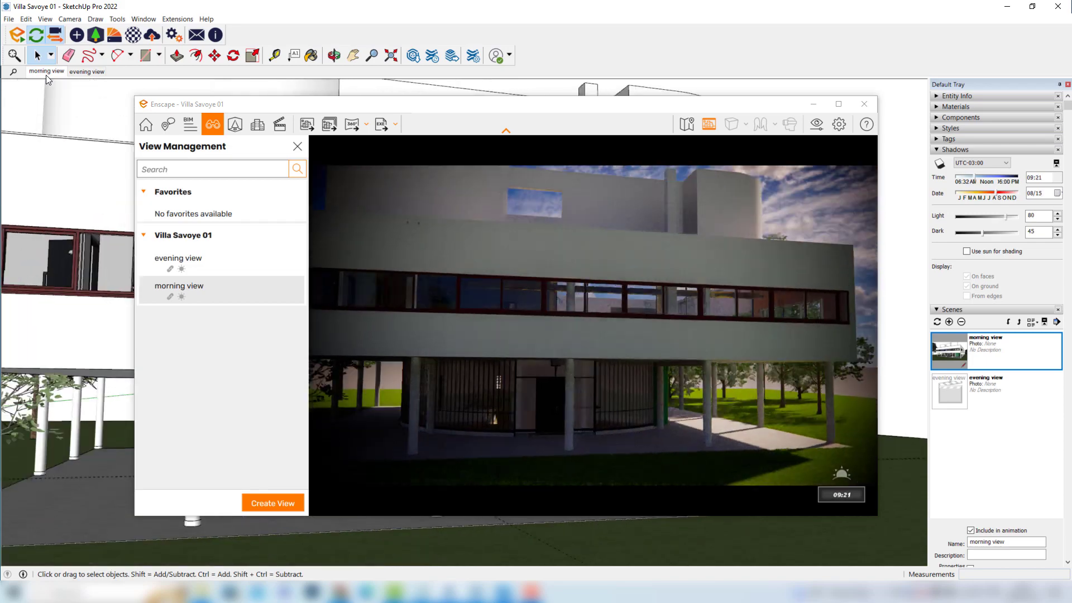
click(89, 72)
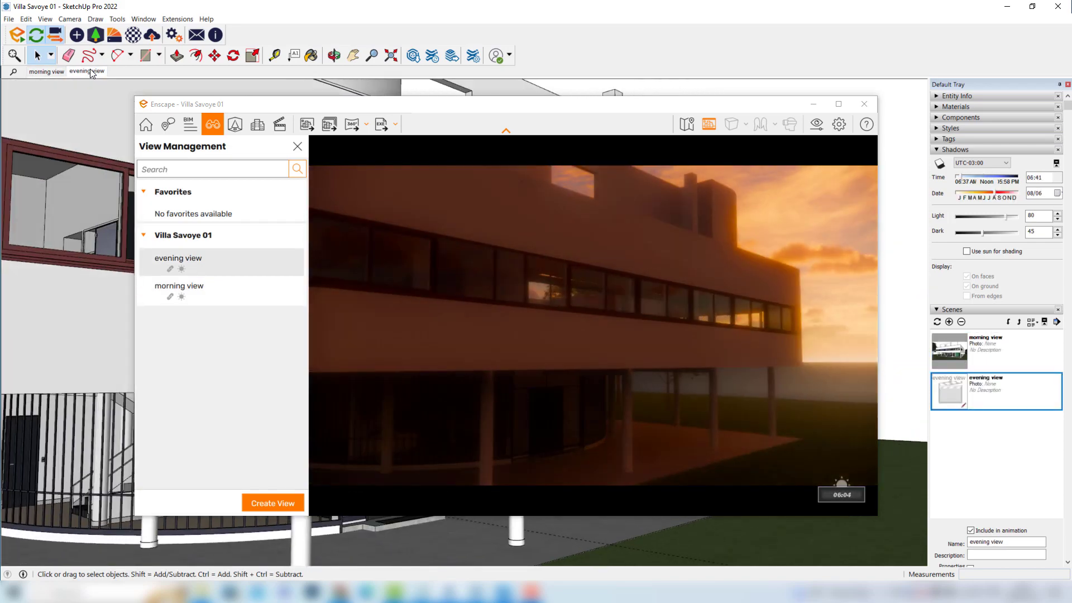
click(477, 334)
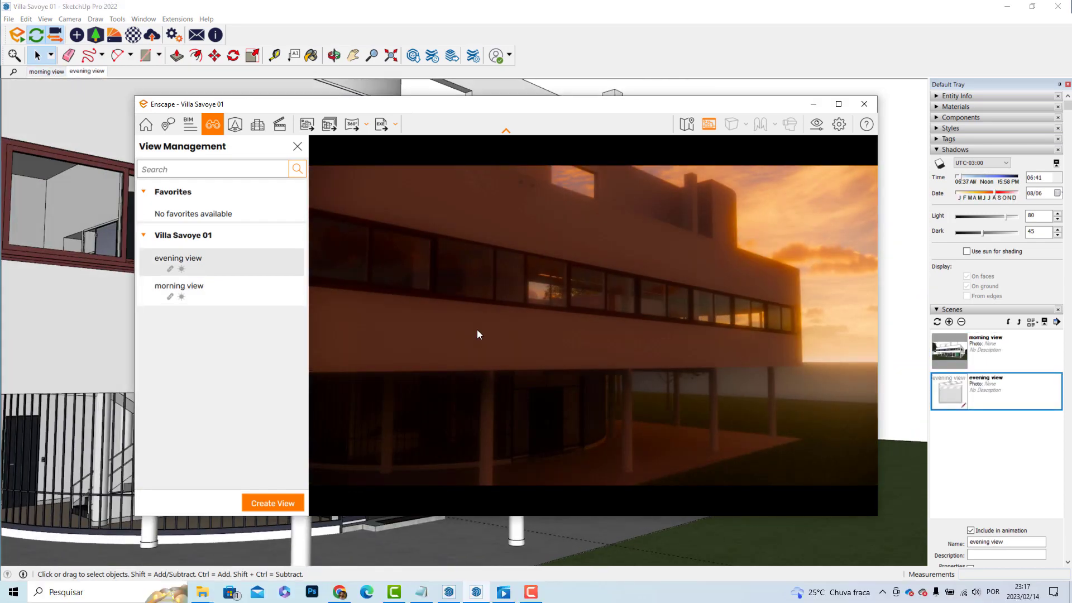